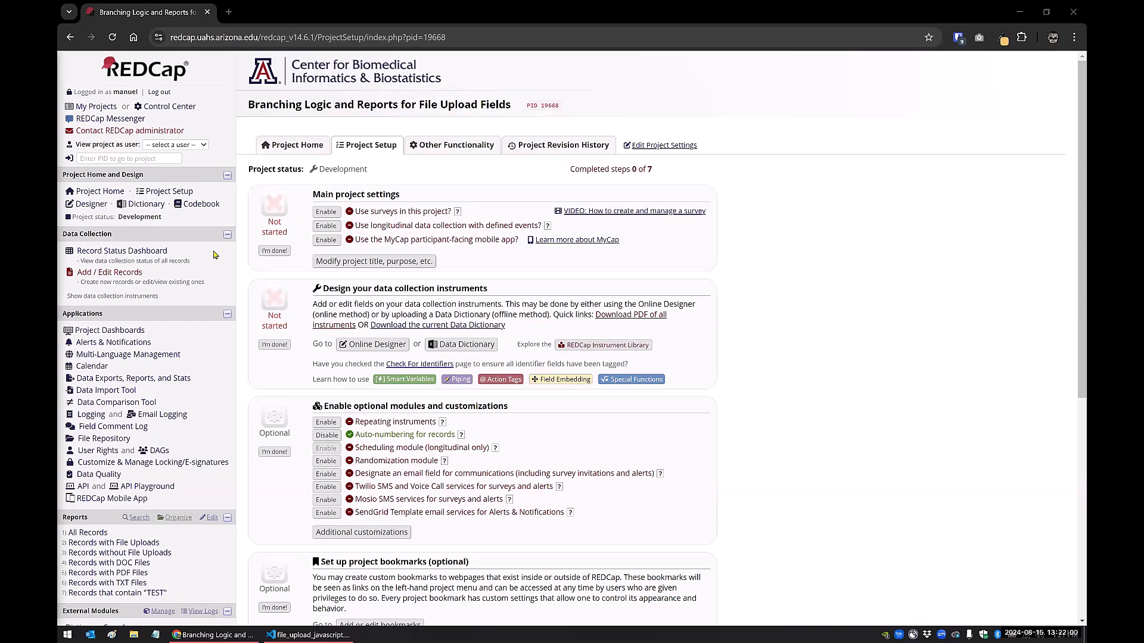
# - Add a new record and upload TEST.docx to the Demo form's File Upload field
pyautogui.click(131, 274)
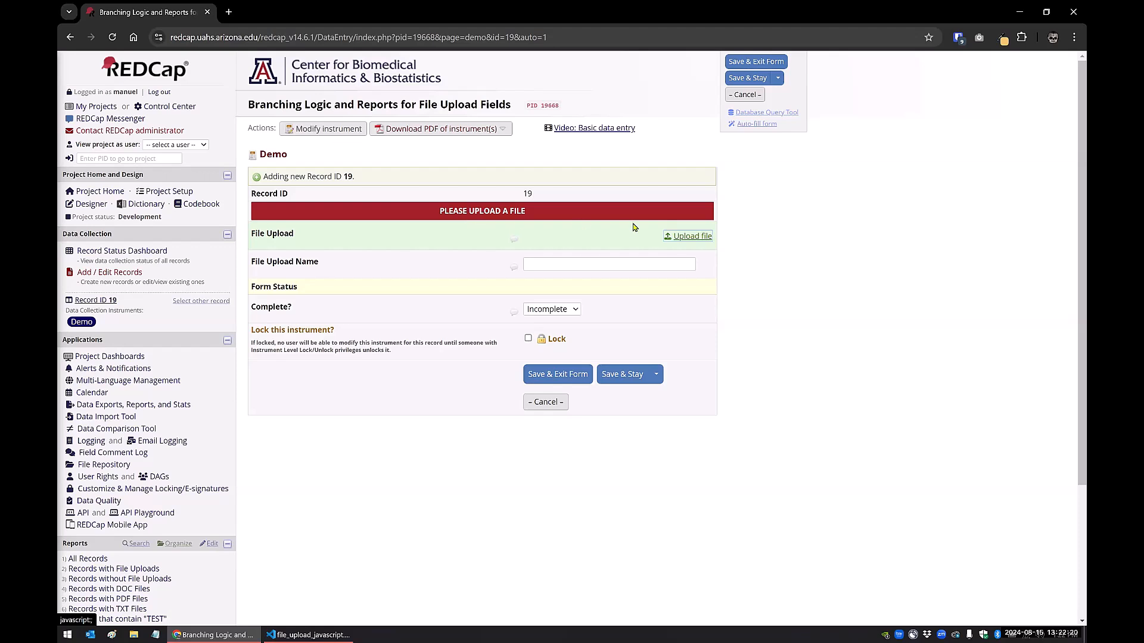
pyautogui.click(695, 237)
pyautogui.click(457, 329)
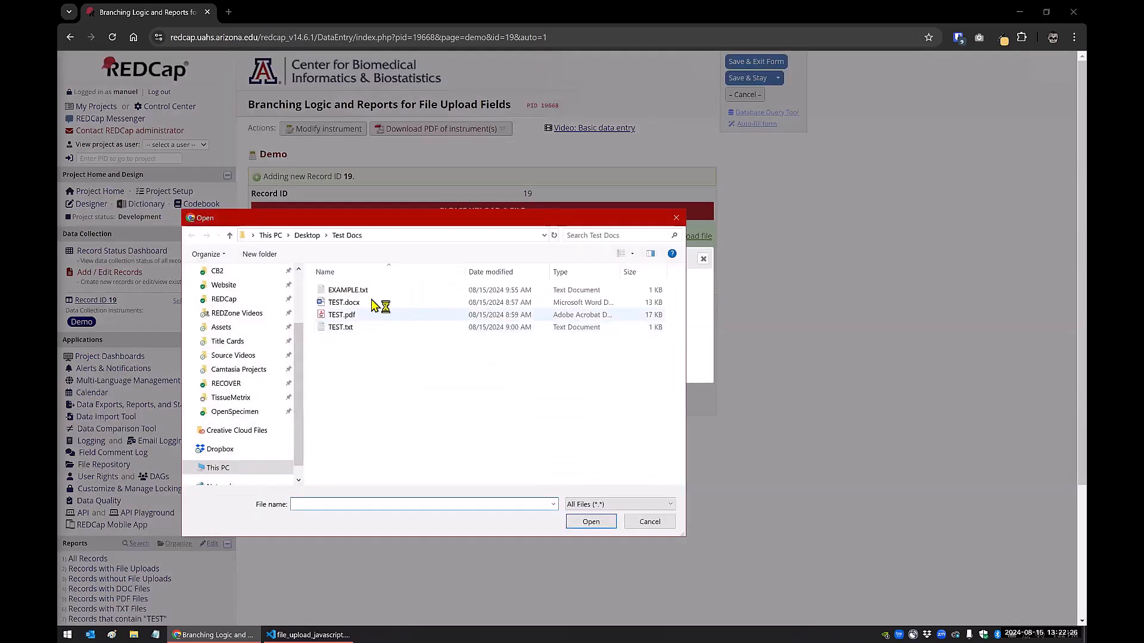
pyautogui.click(355, 303)
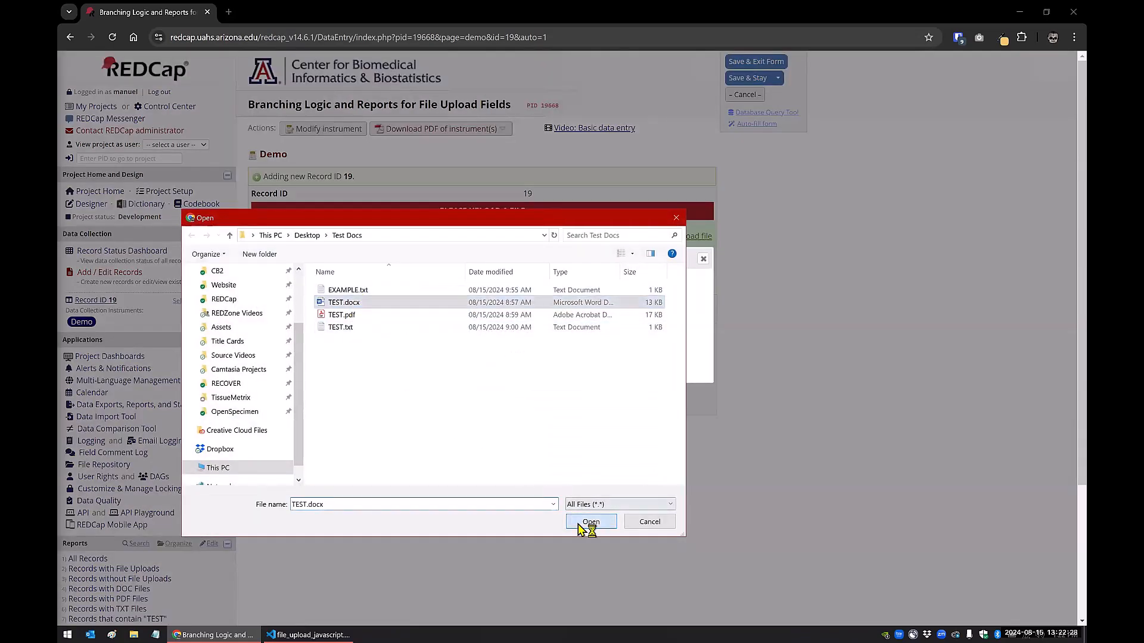
pyautogui.click(587, 523)
pyautogui.click(463, 357)
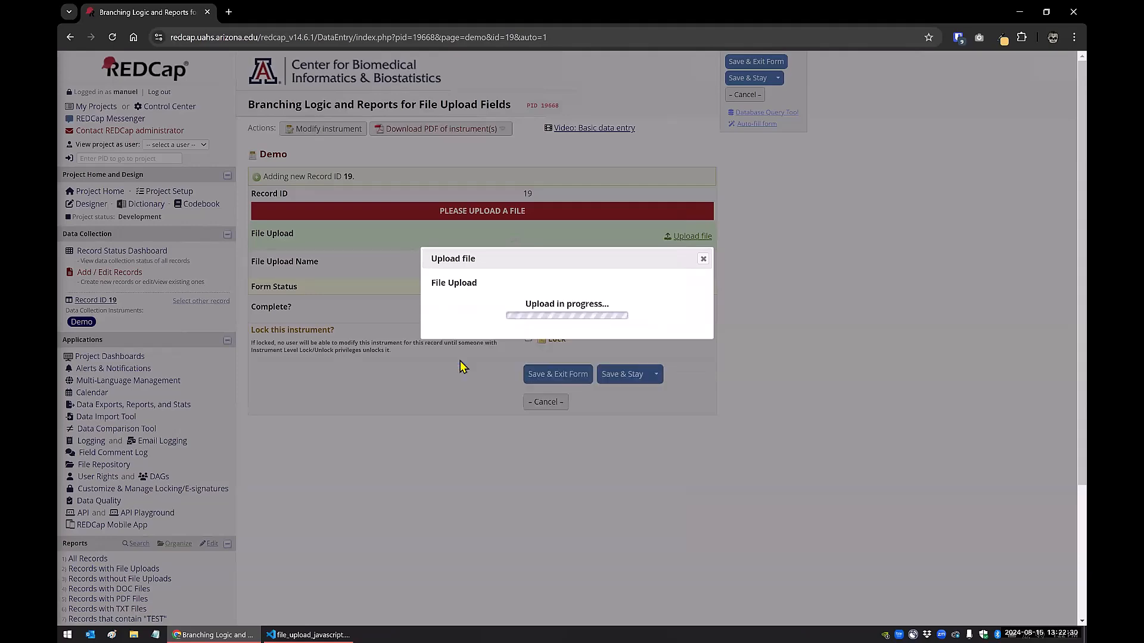
pyautogui.click(685, 381)
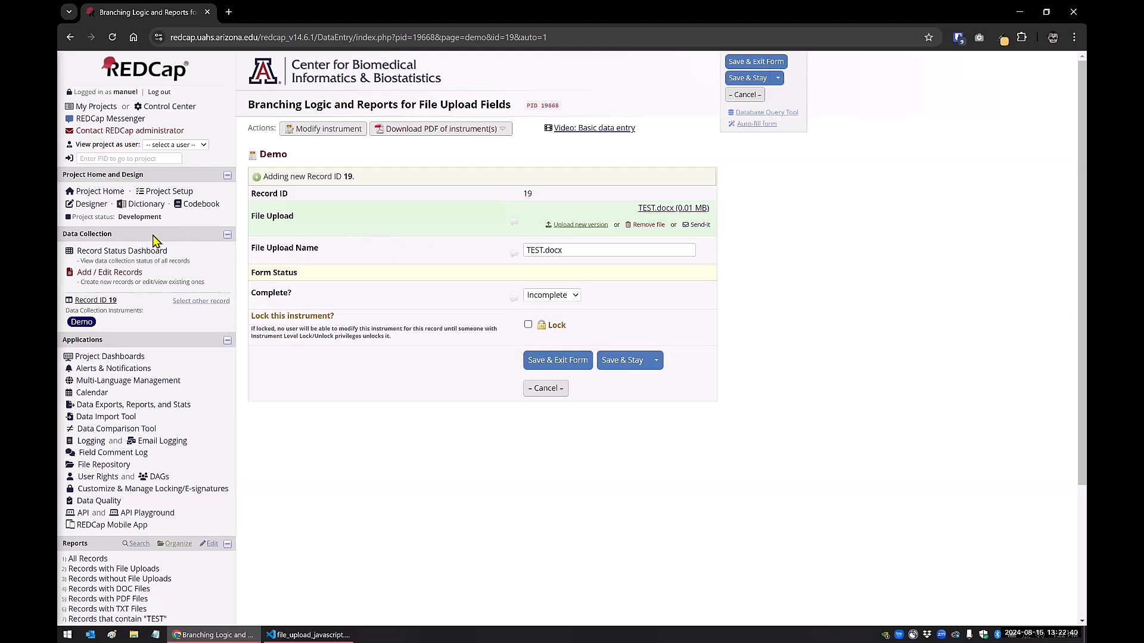
# - Open the project's Online Designer in a new browser tab and display the Demo instrument's fields
pyautogui.rightClick(94, 212)
pyautogui.click(113, 218)
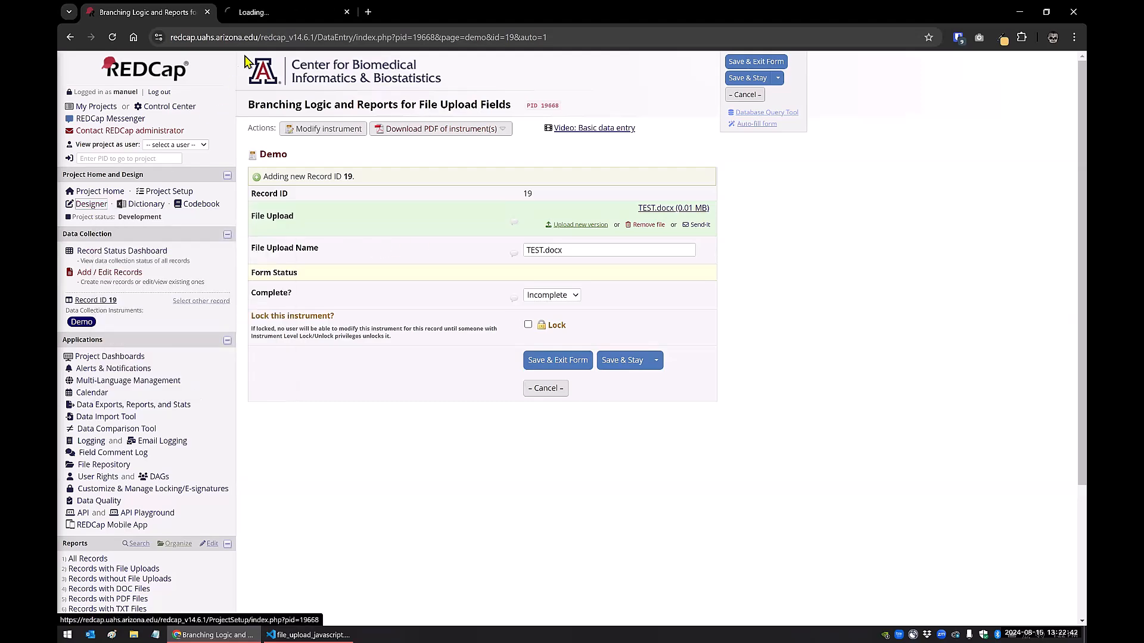
pyautogui.click(271, 15)
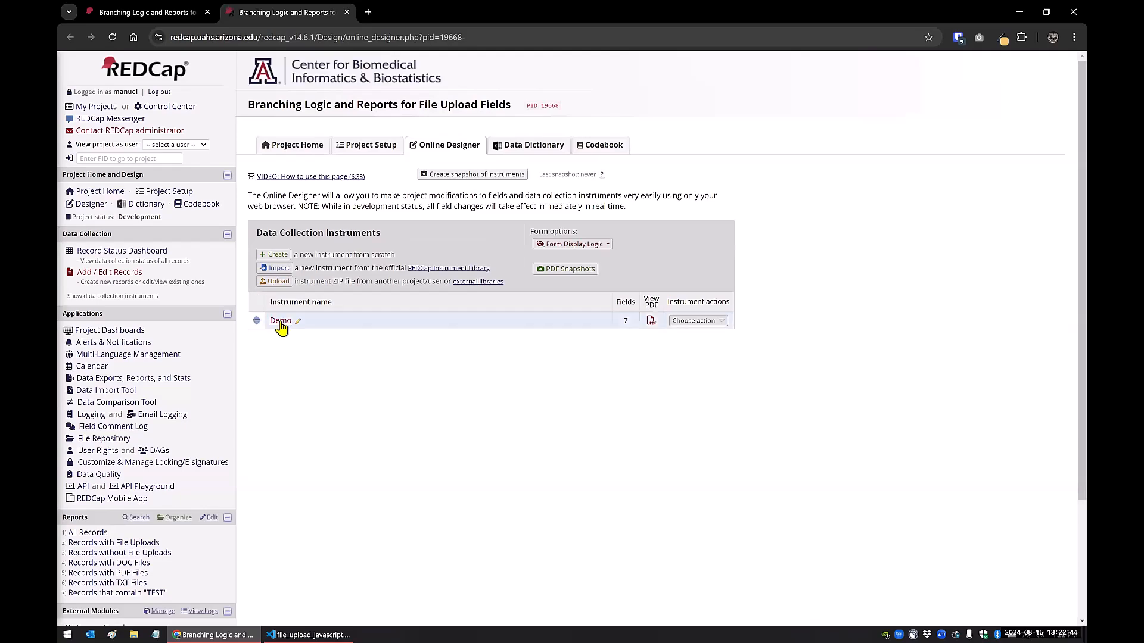
pyautogui.click(280, 322)
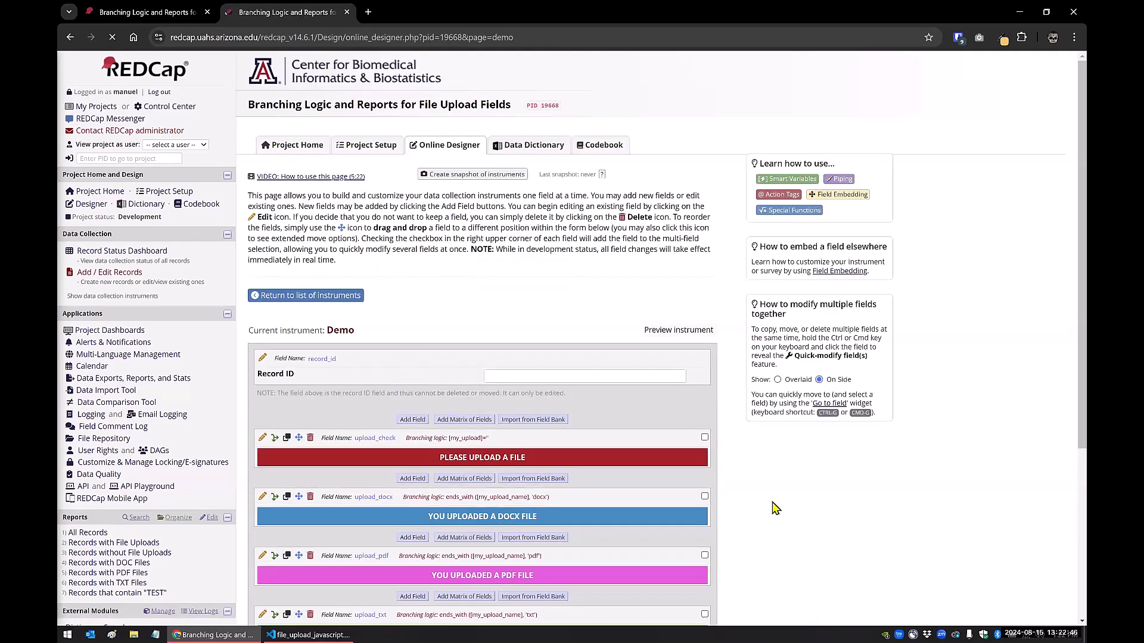
pyautogui.scroll(-1, 292, 378)
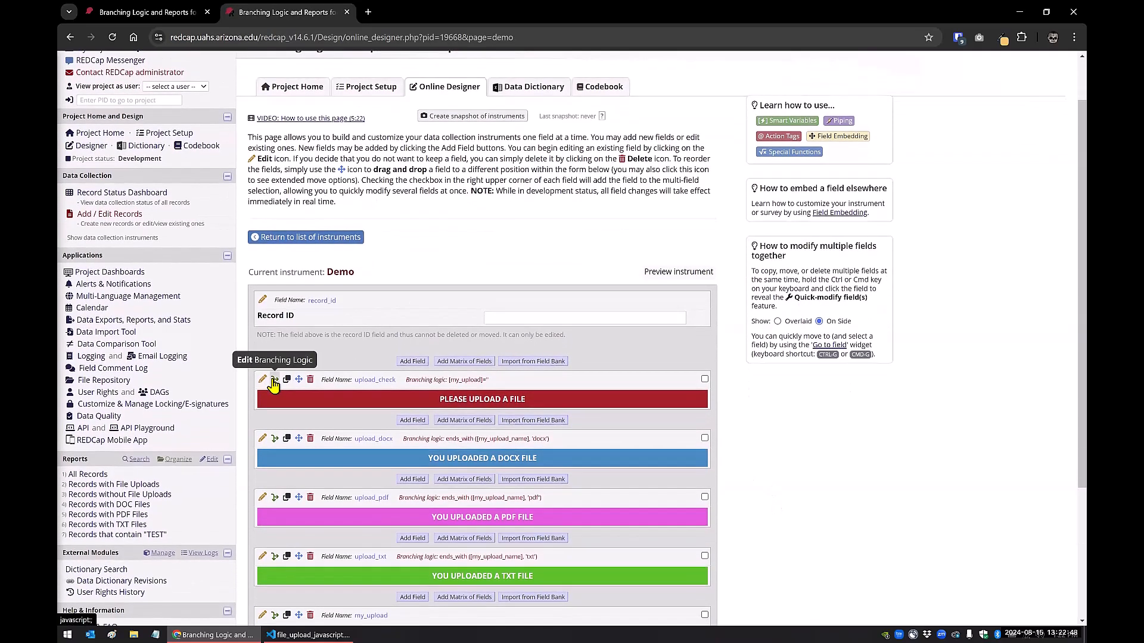
# - Try the branching logic [my_upload]='TEST.docx' on the upload_check field, and discard the edit without saving
pyautogui.click(275, 382)
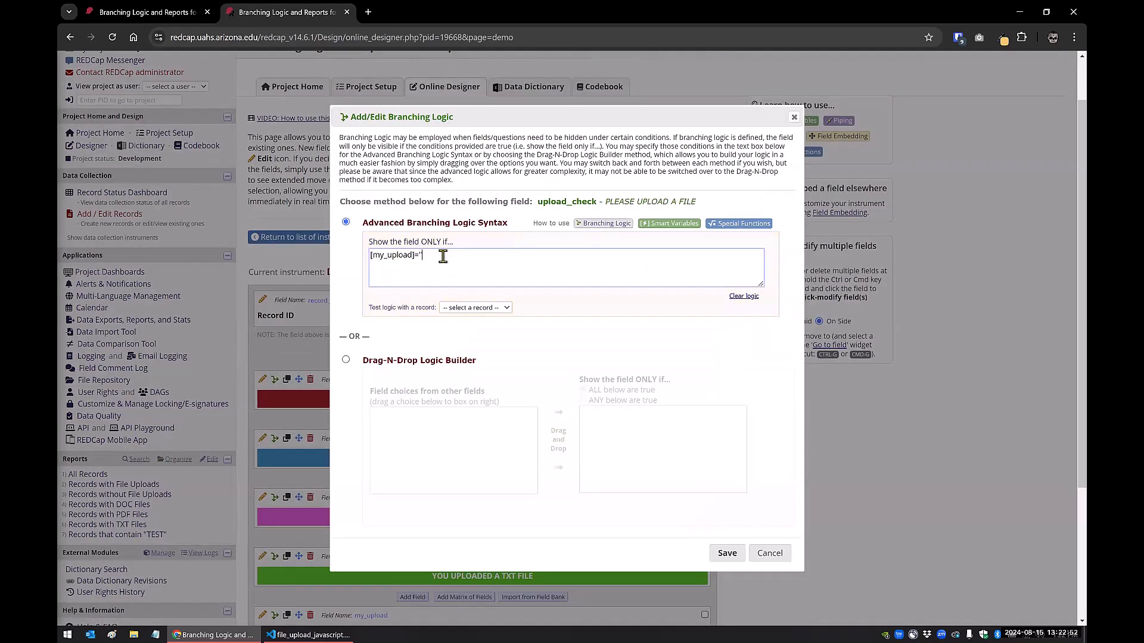
pyautogui.click(442, 256)
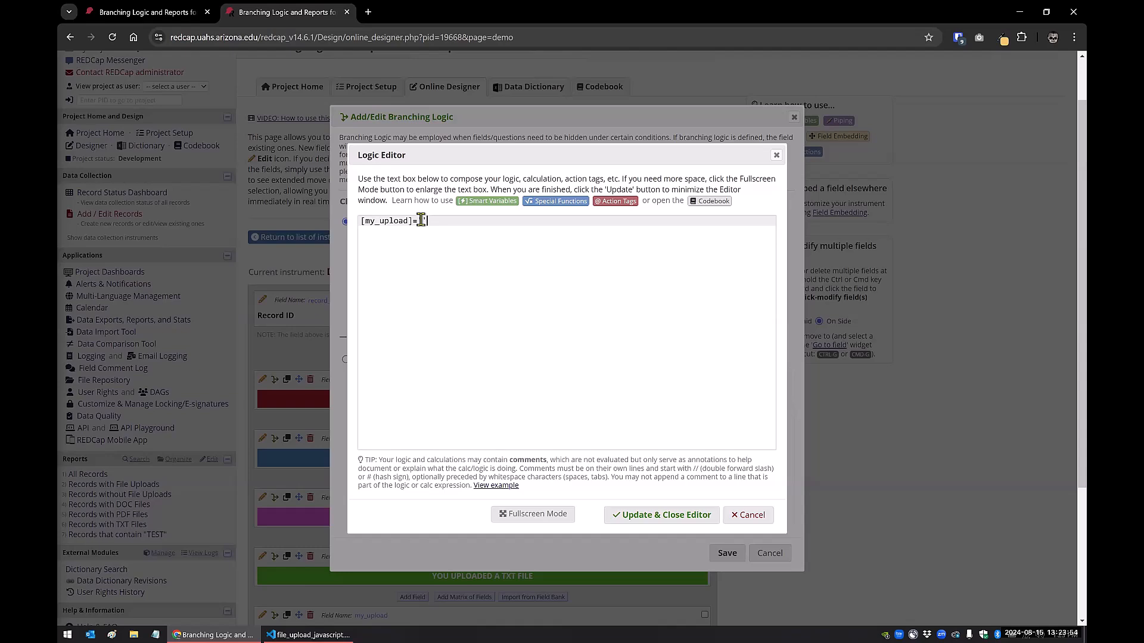
pyautogui.write("'")
pyautogui.press('BackSpace')
pyautogui.press('BackSpace')
pyautogui.write('TEST.docx')
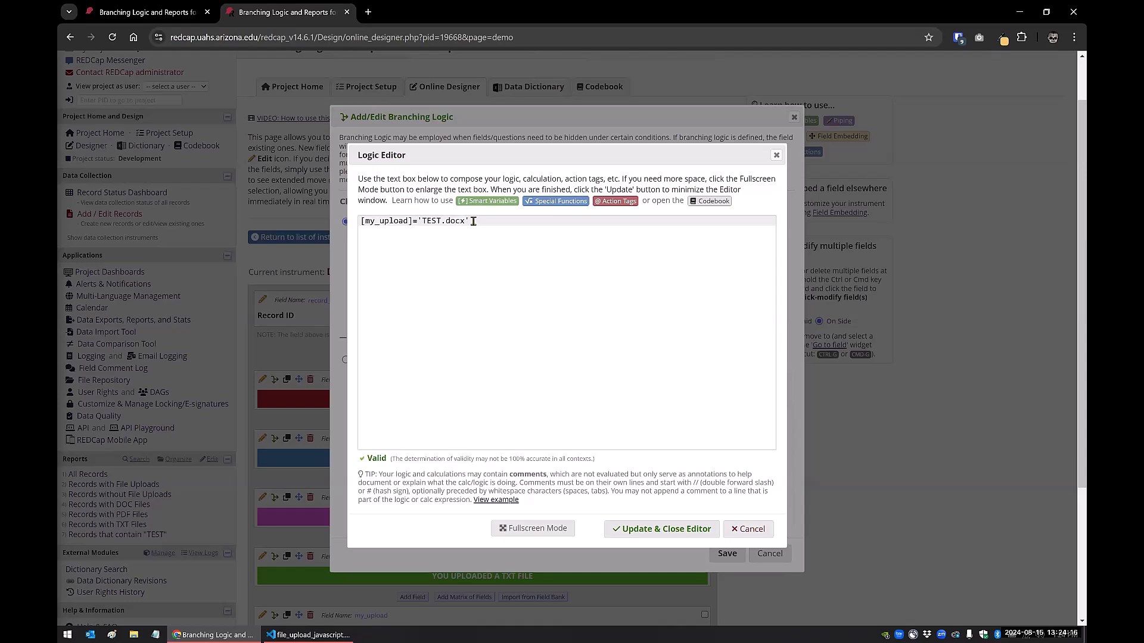
pyautogui.moveTo(423, 220); pyautogui.dragTo(512, 224)
pyautogui.click(752, 529)
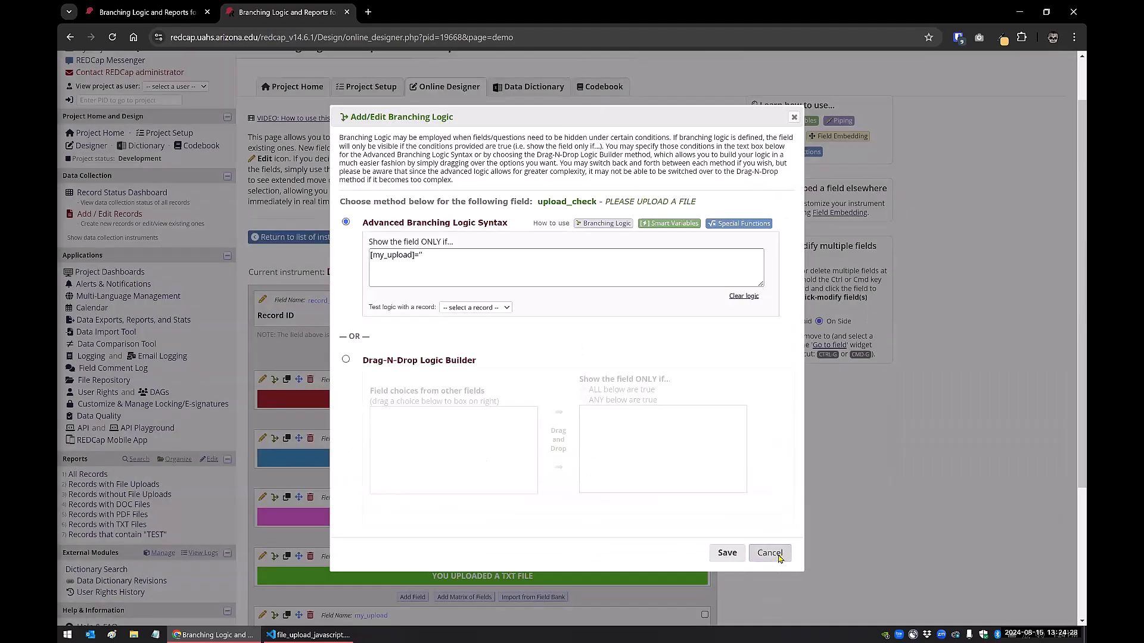
pyautogui.click(769, 553)
# - Examine the variable name in the File Upload Name text field's settings, and close them without saving
pyautogui.scroll(-3, 760, 473)
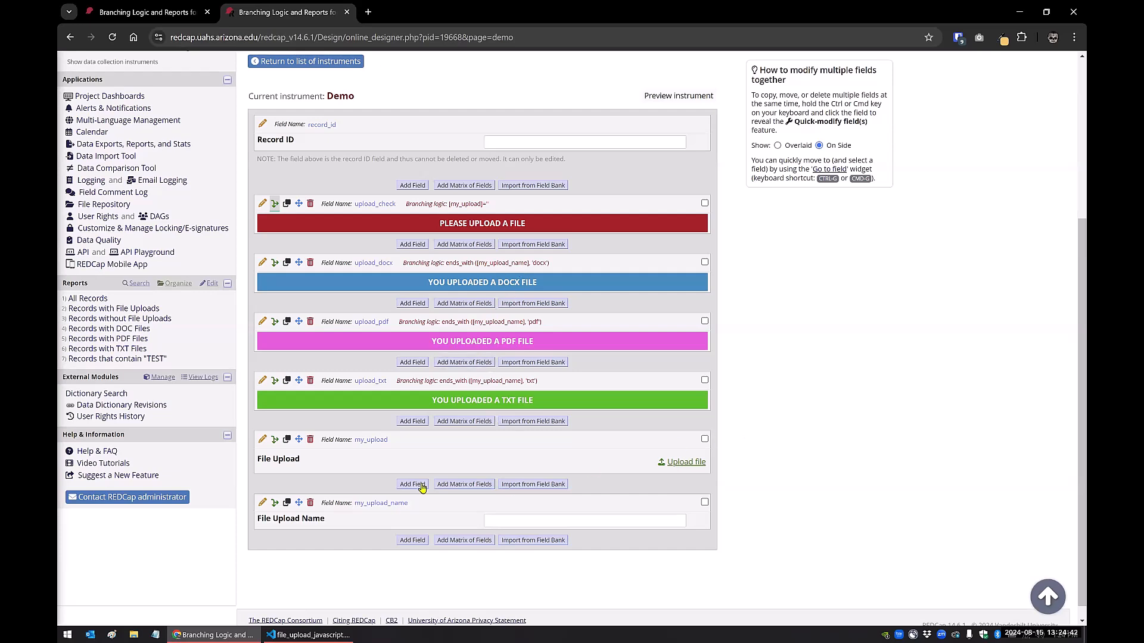
pyautogui.click(262, 503)
pyautogui.moveTo(750, 277); pyautogui.dragTo(672, 275)
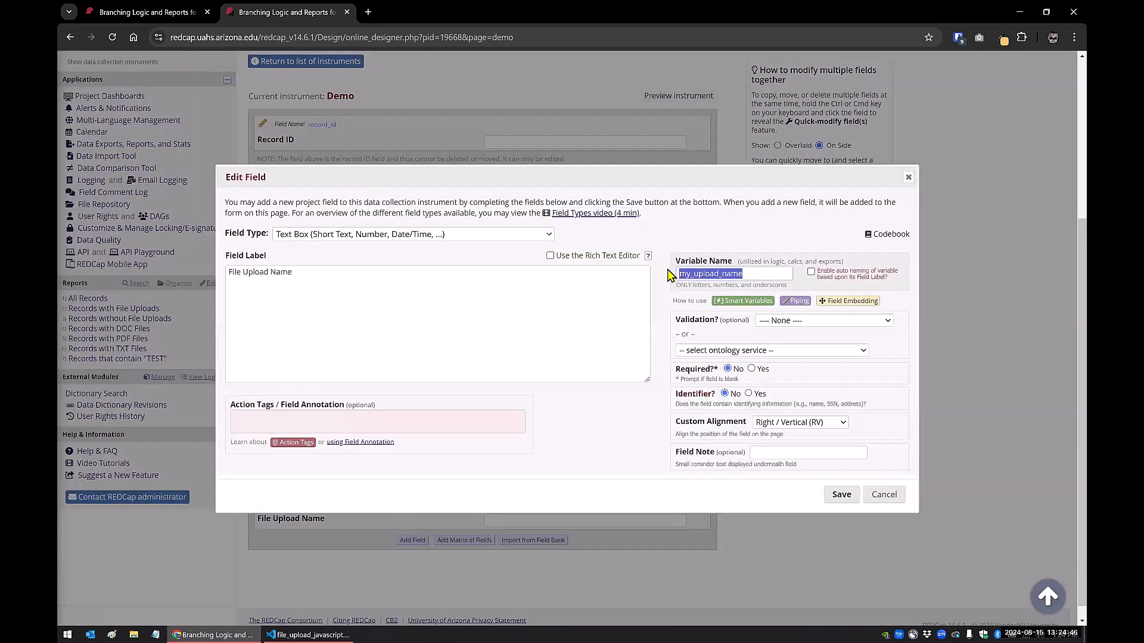
pyautogui.click(892, 500)
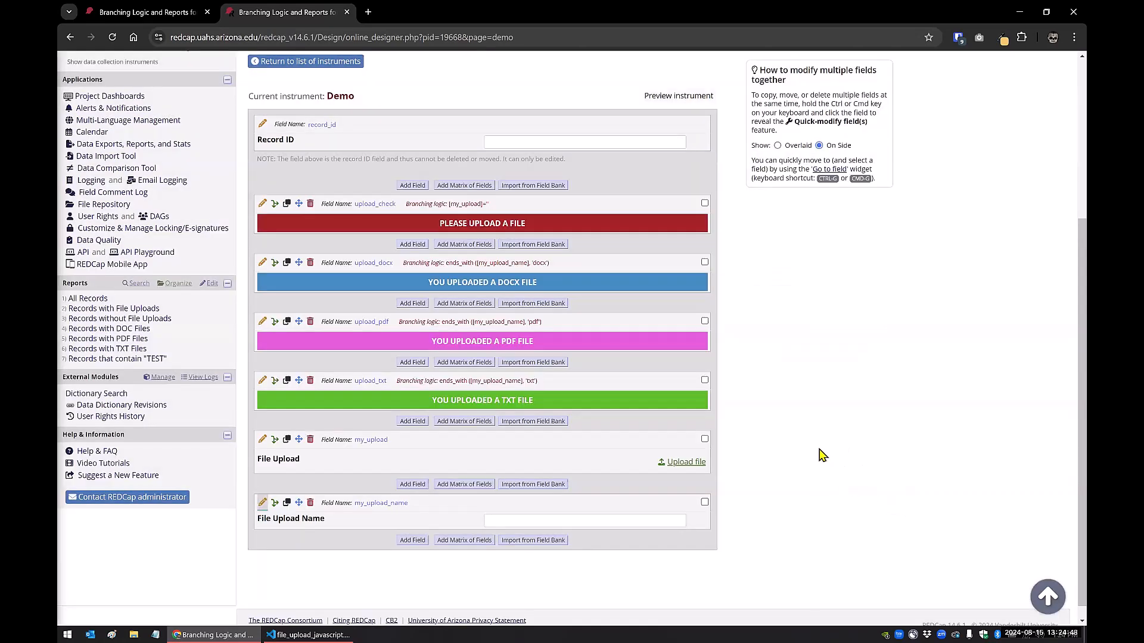
# - Return to the record's data entry form and examine the file name held in the File Upload Name field
pyautogui.click(178, 13)
pyautogui.doubleClick(573, 250)
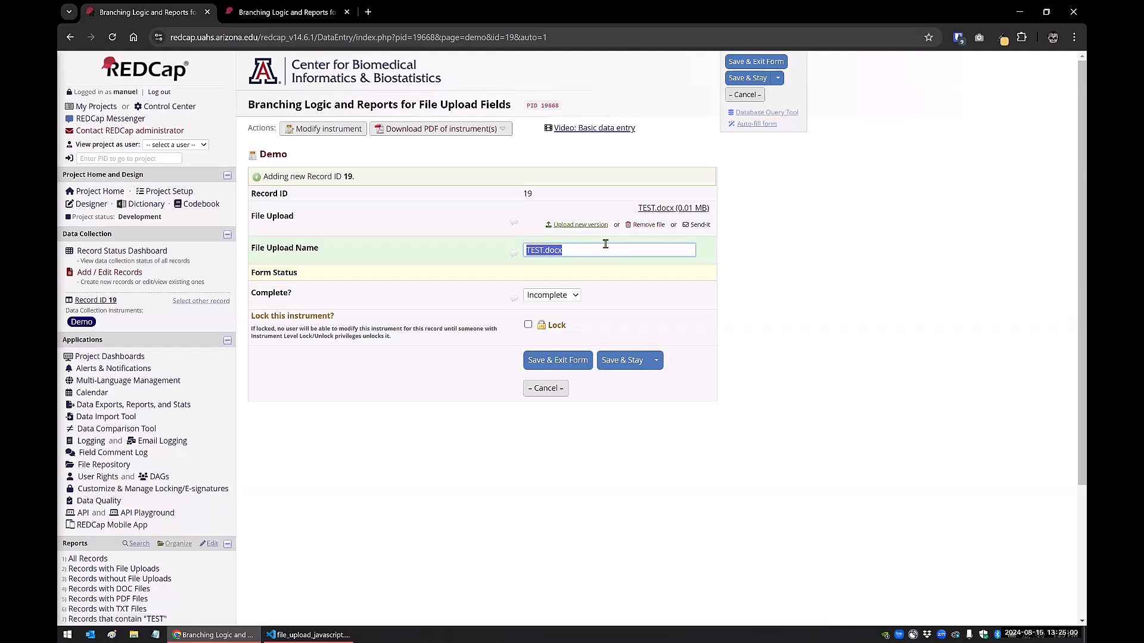
pyautogui.click(746, 286)
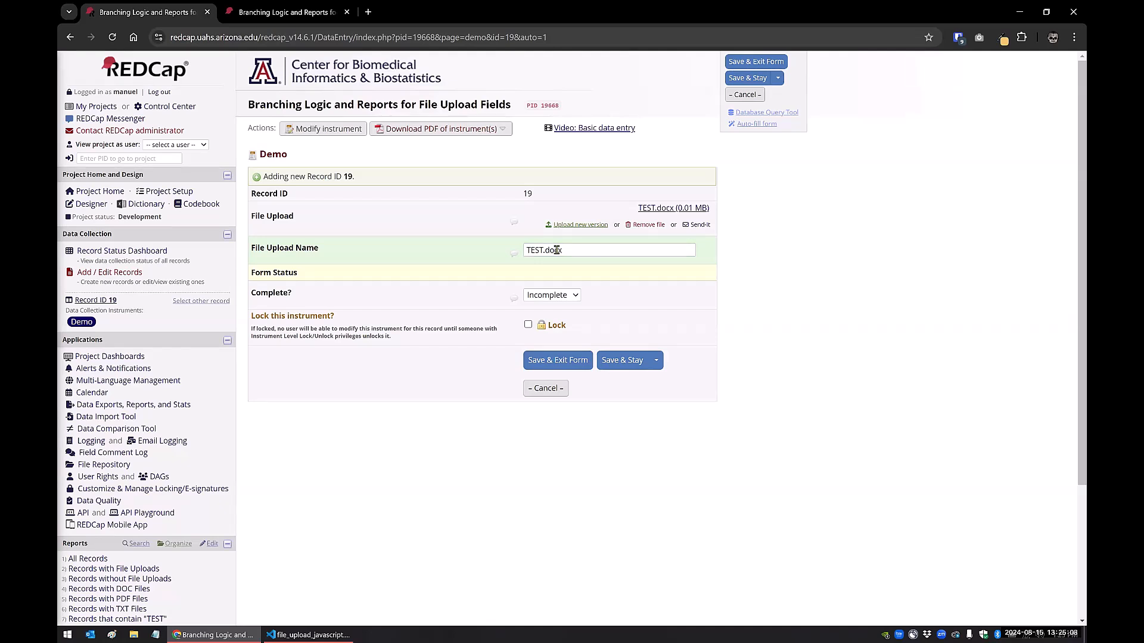
# - Inspect the uploaded TEST.docx link's HTML in Chrome DevTools, with the record form placed side by side
pyautogui.rightClick(646, 209)
pyautogui.click(679, 383)
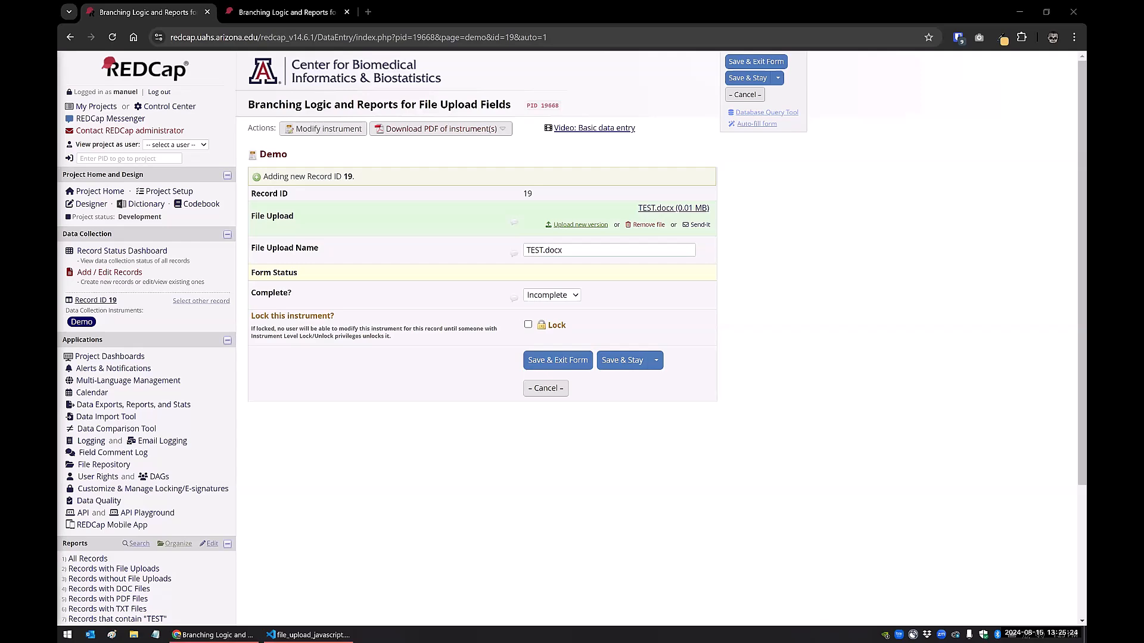
pyautogui.press('super+Left')
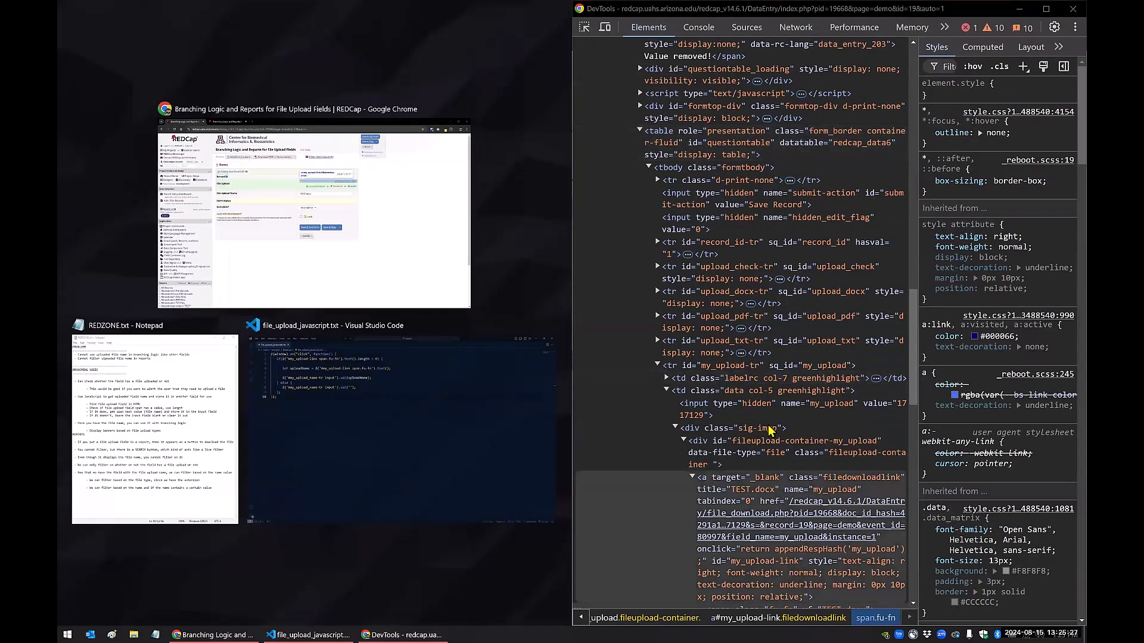
pyautogui.click(439, 218)
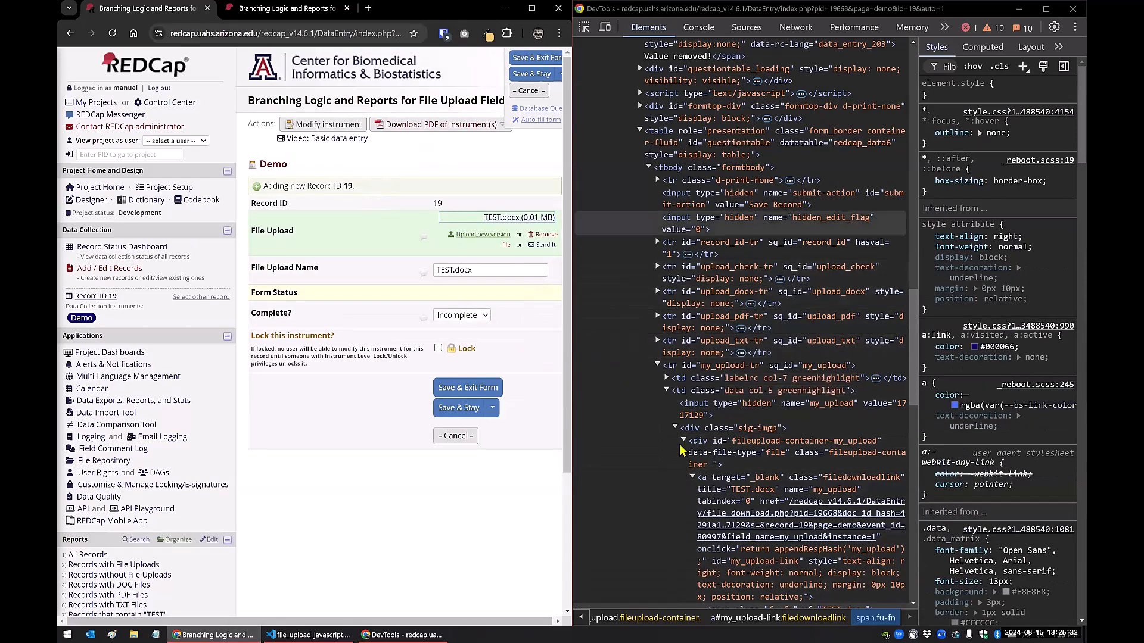
pyautogui.rightClick(514, 223)
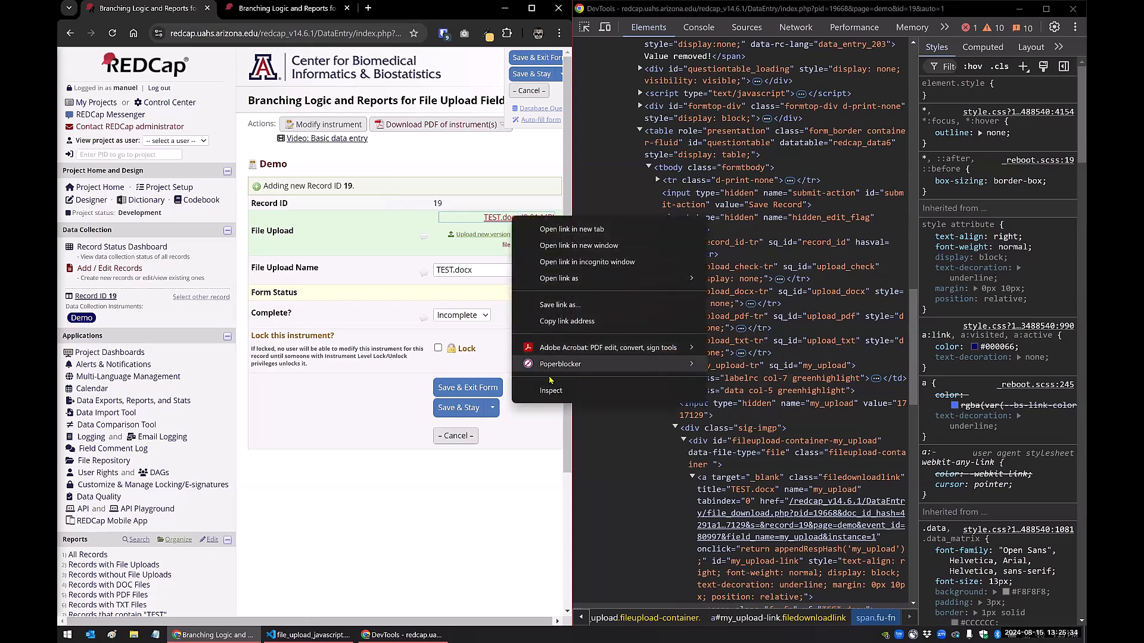
pyautogui.click(569, 394)
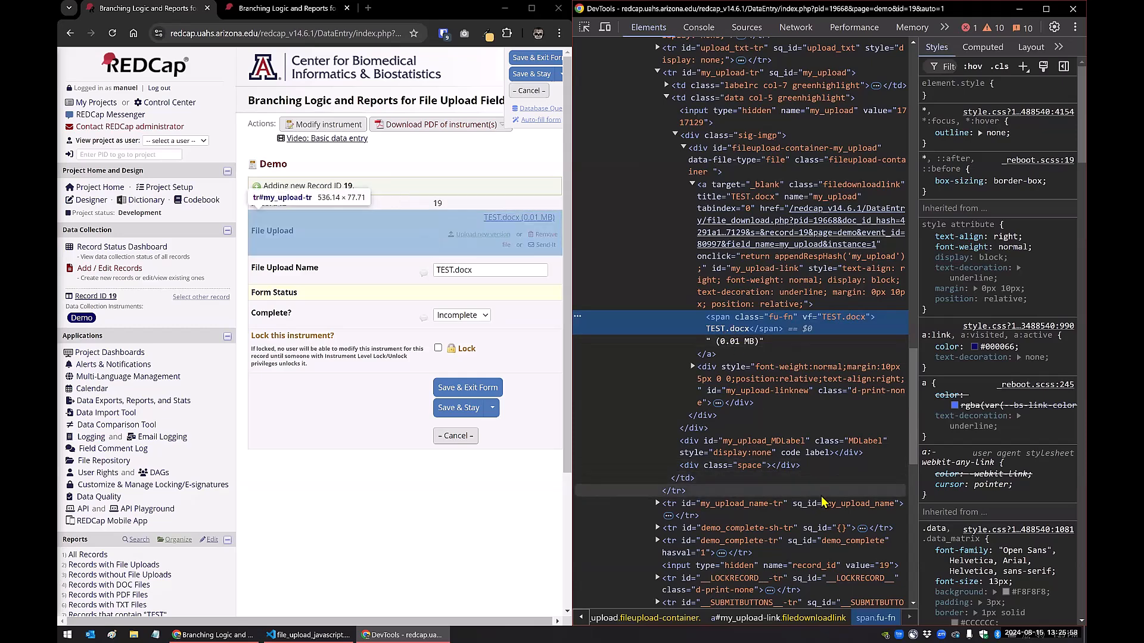
# - Switch to file_upload_javascript.txt in Visual Studio Code and examine the #my_upload-link span.fu-fn selector, length condition and uploadName assignment
pyautogui.click(311, 634)
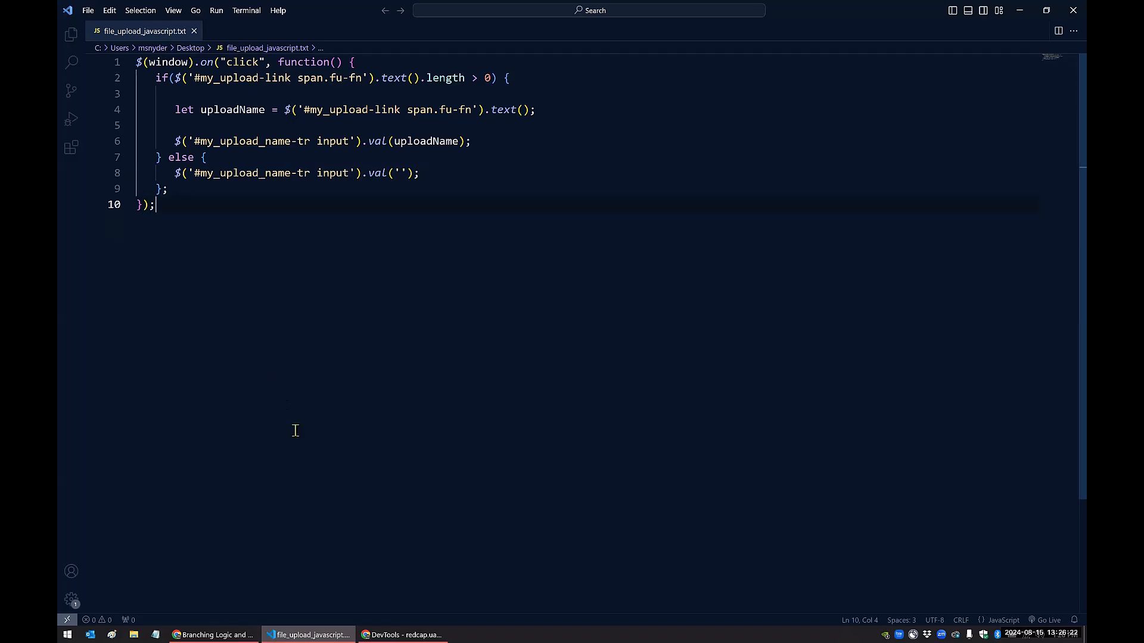
pyautogui.hotkey('alt', 'Tab')
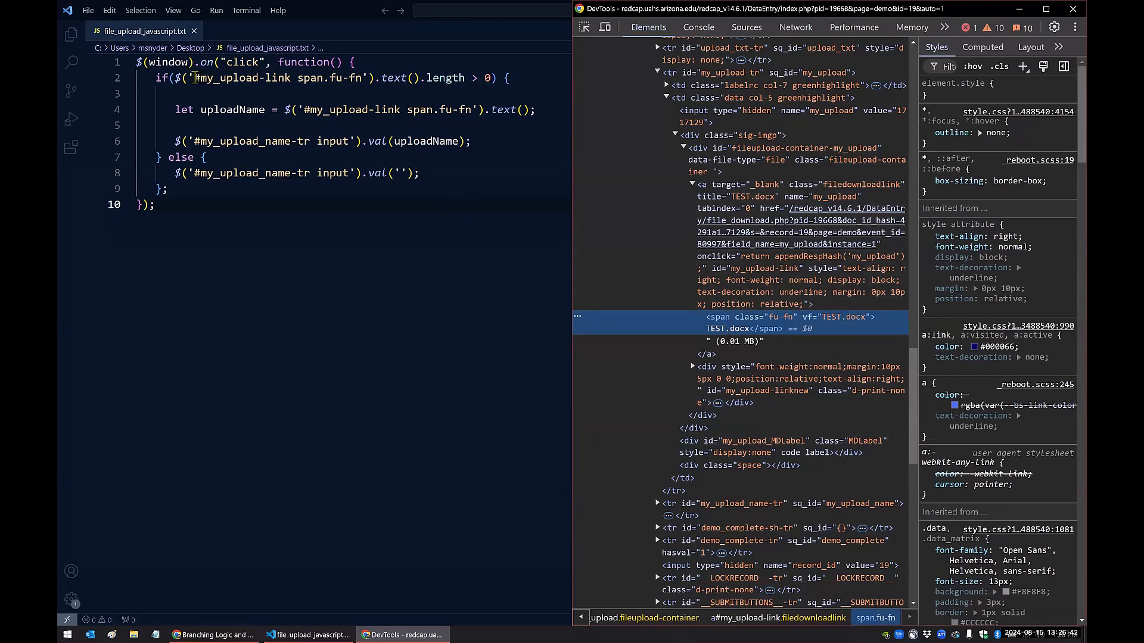
pyautogui.moveTo(195, 78); pyautogui.dragTo(363, 82)
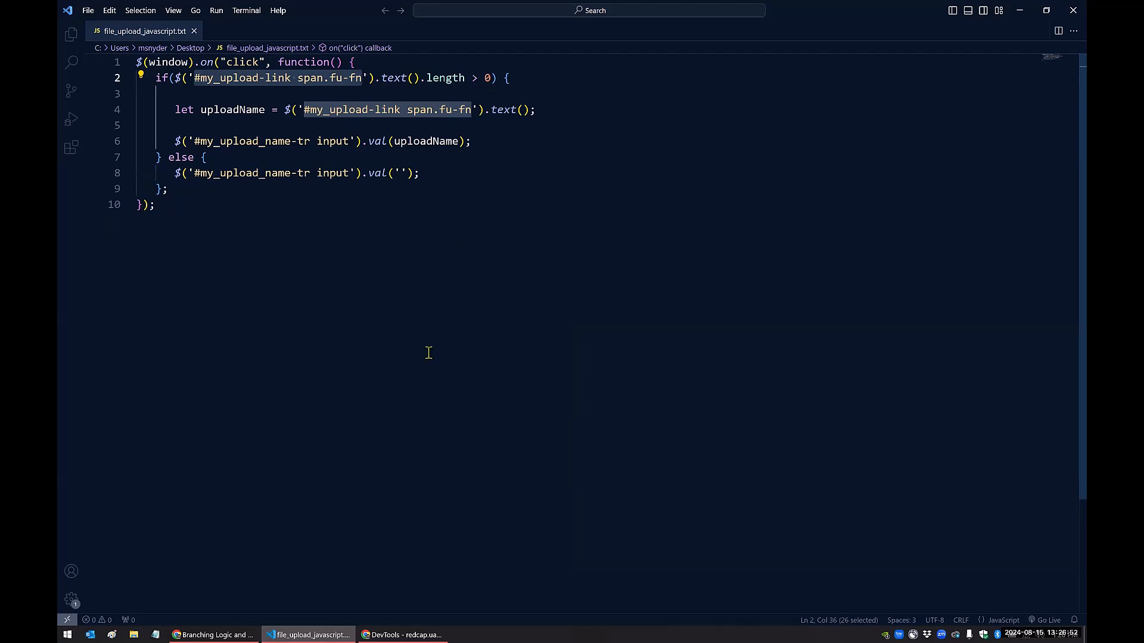
pyautogui.click(491, 78)
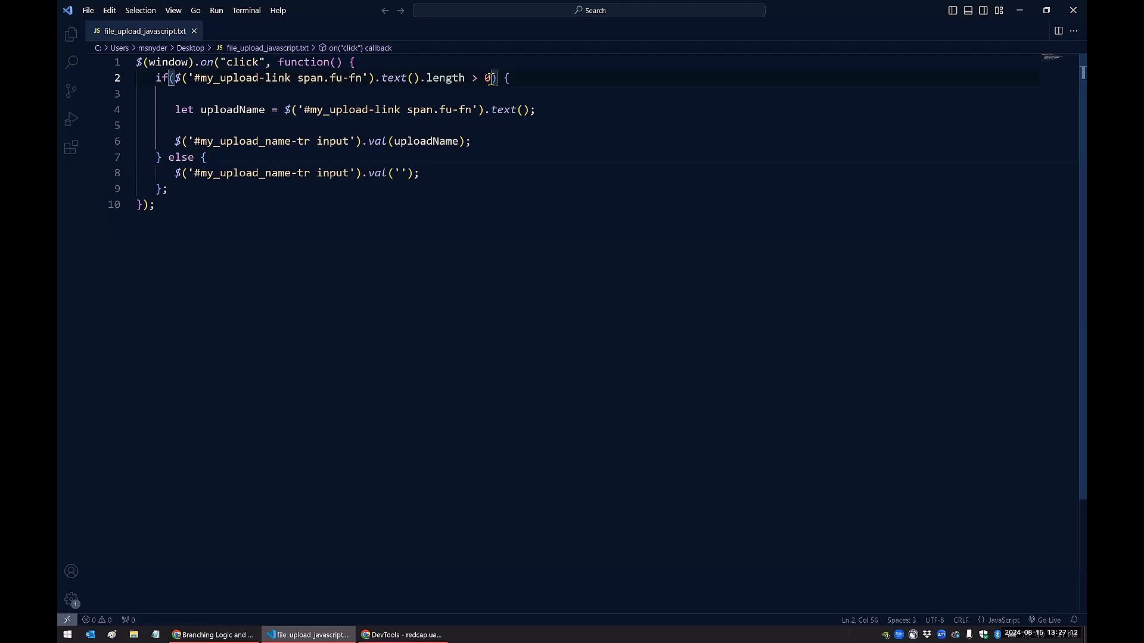
pyautogui.click(172, 94)
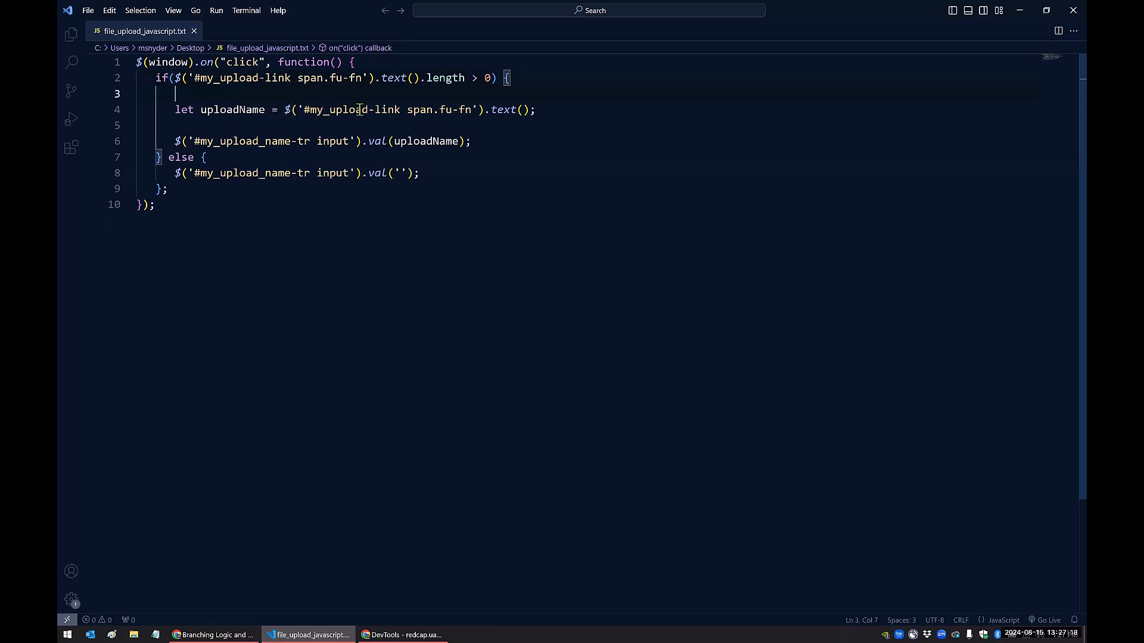
pyautogui.click(284, 110)
pyautogui.moveTo(415, 110); pyautogui.dragTo(529, 111)
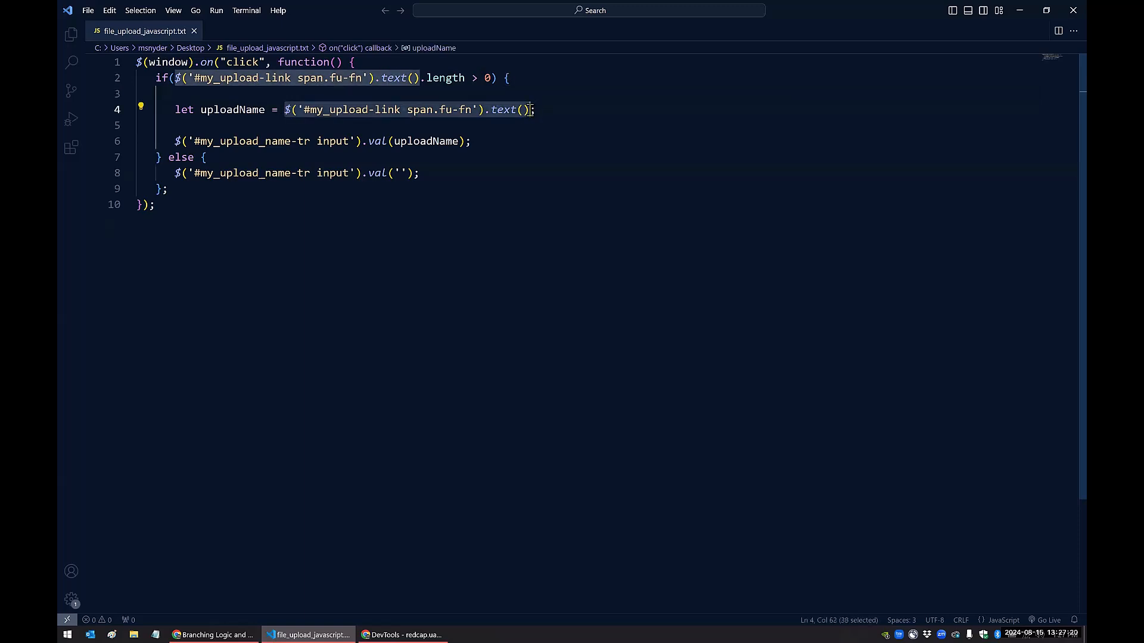
pyautogui.click(508, 205)
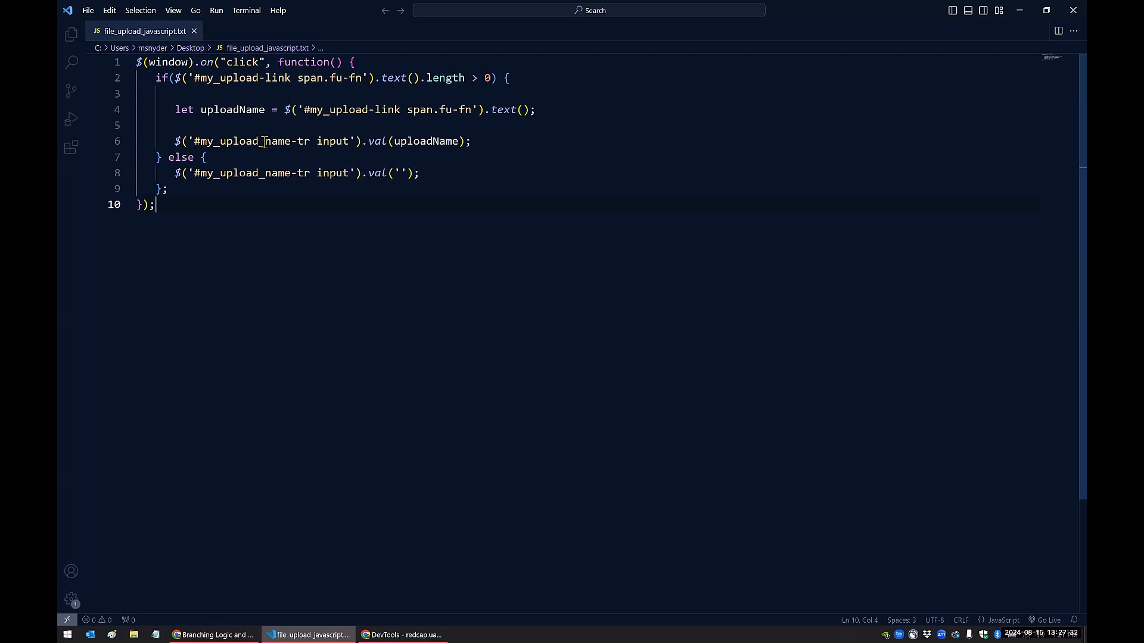
# - Inspect the record form's File Upload Name input in a maximized DevTools window, and return to the script in Visual Studio Code
pyautogui.click(213, 635)
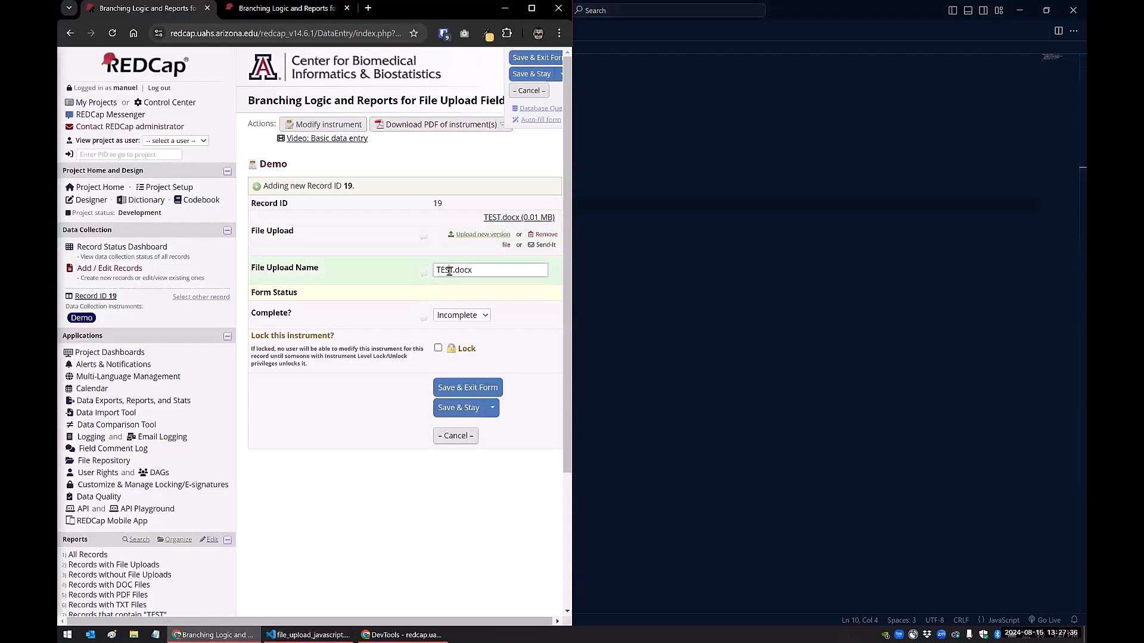
pyautogui.rightClick(447, 272)
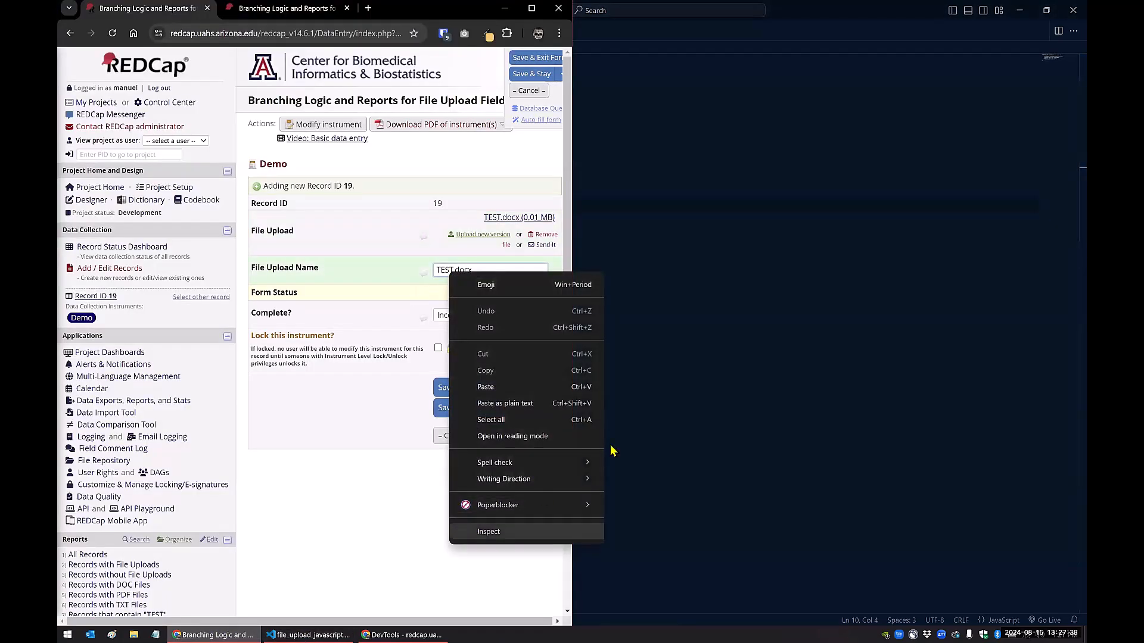
pyautogui.click(543, 531)
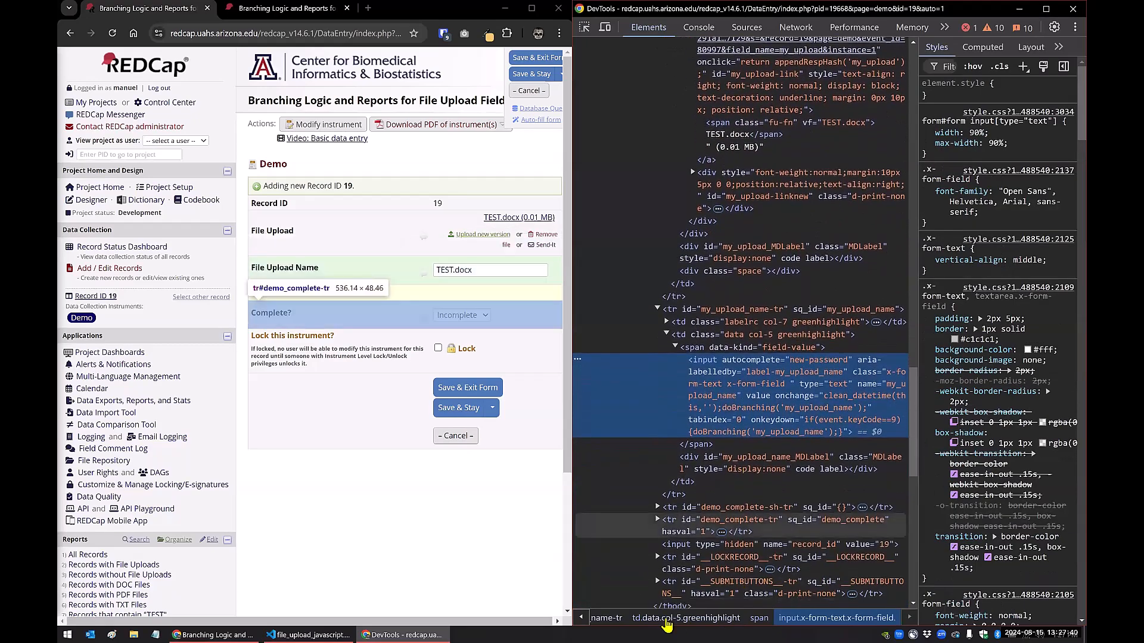
pyautogui.click(1047, 10)
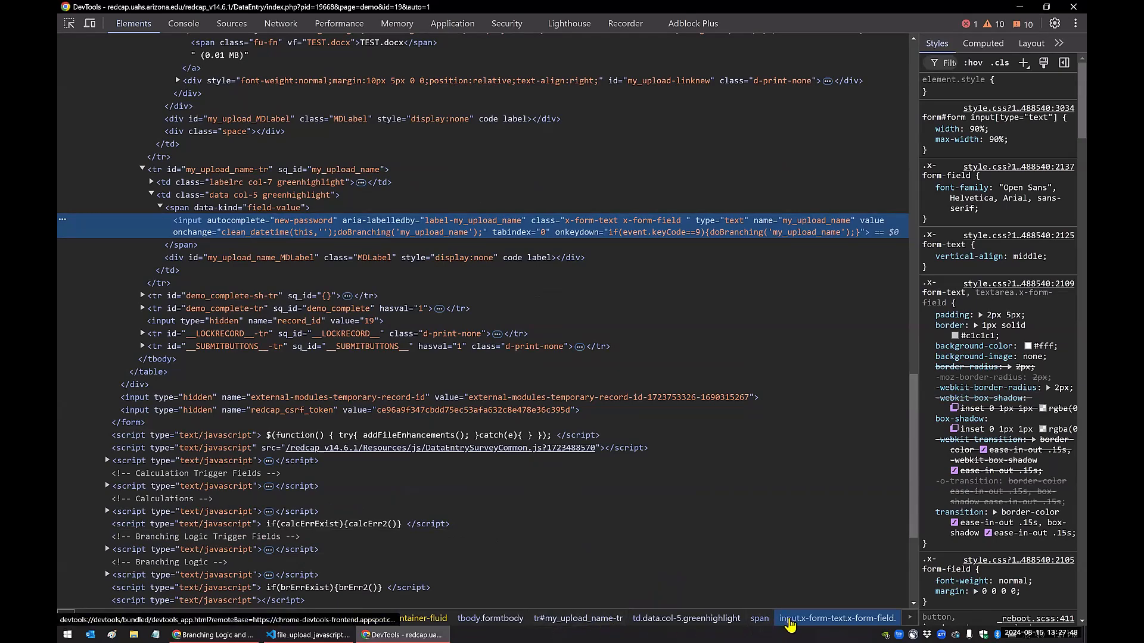
pyautogui.click(298, 634)
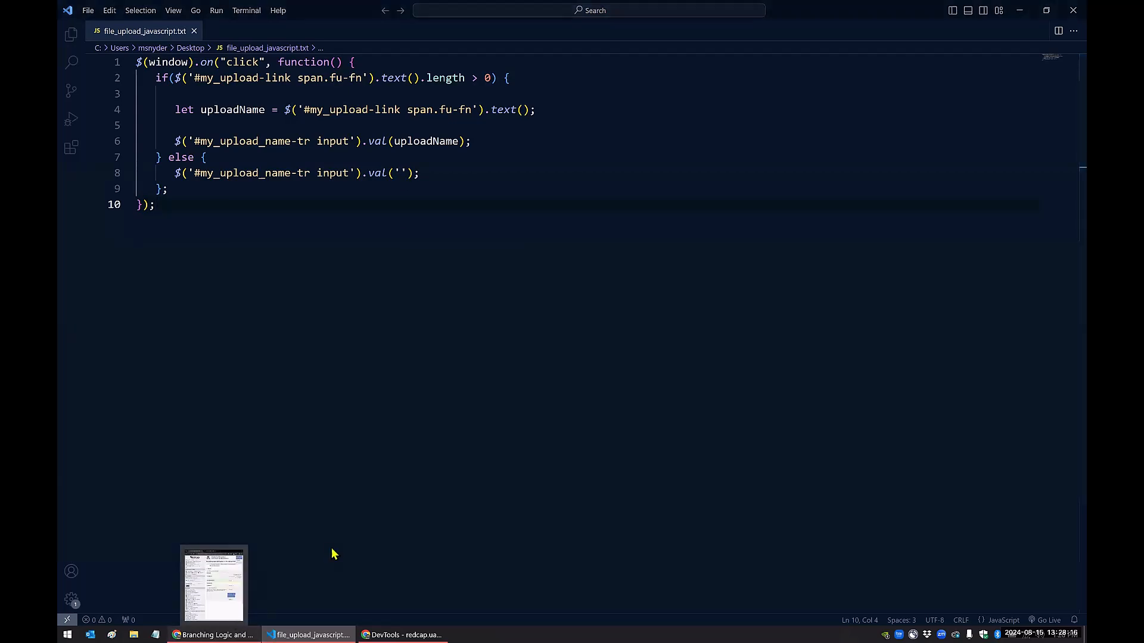
# - Switch back to the record's data entry form, maximize its window, and permanently remove TEST.docx from the File Upload field
pyautogui.click(235, 614)
pyautogui.click(532, 10)
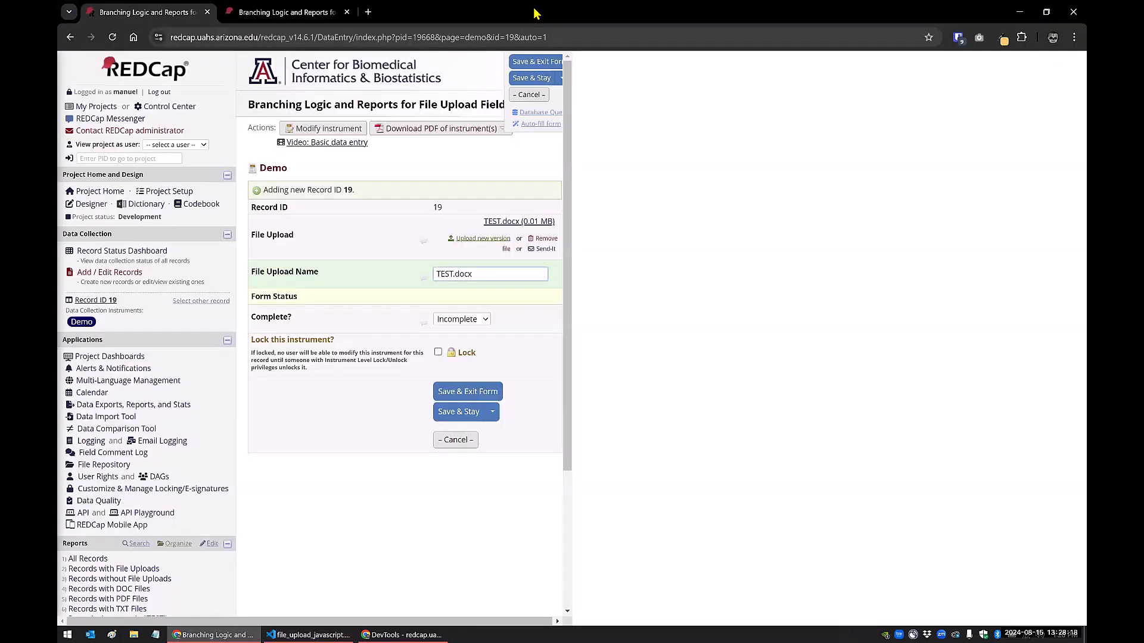
pyautogui.click(641, 226)
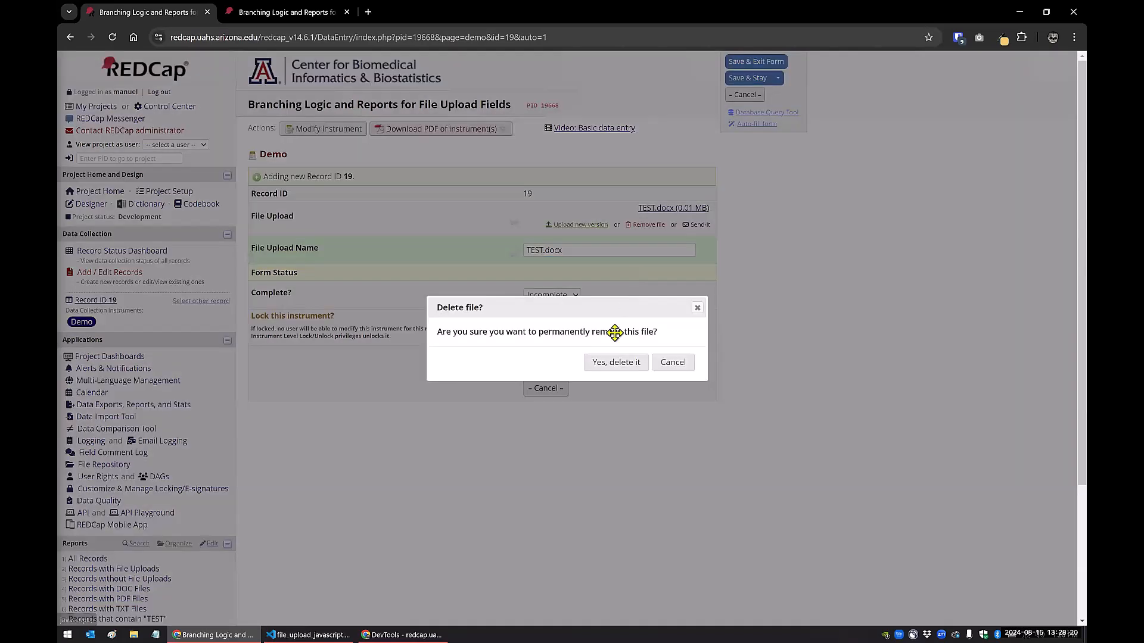
pyautogui.click(616, 360)
pyautogui.click(679, 362)
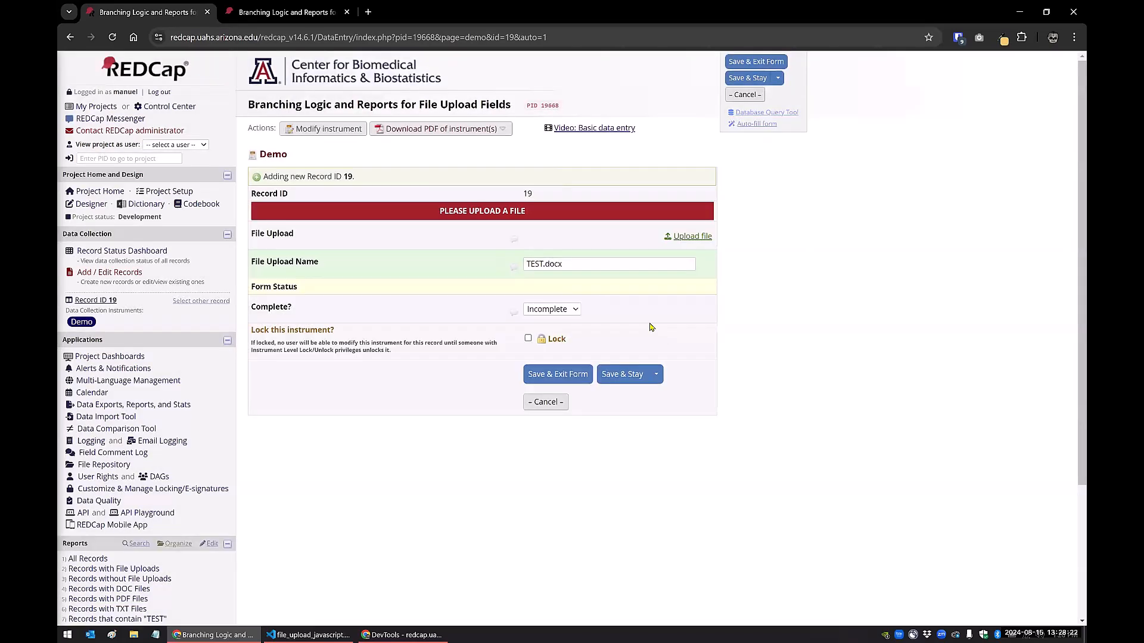
# - Save record 19 without leaving the form, refresh the File Upload Name field so it empties, and save the record again
pyautogui.click(581, 262)
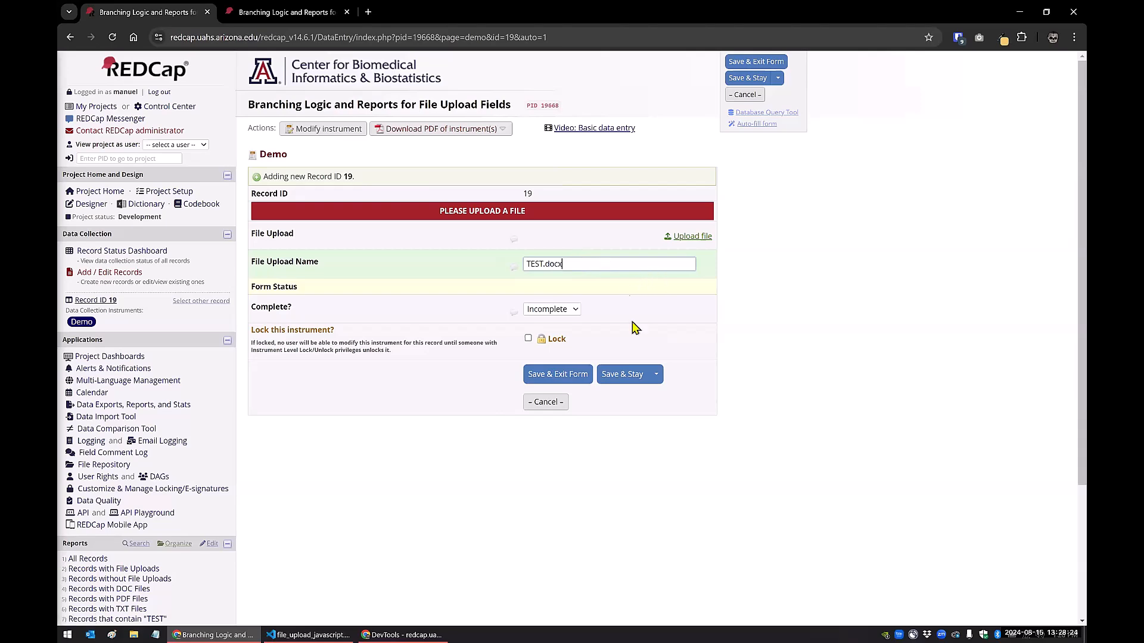
pyautogui.click(624, 374)
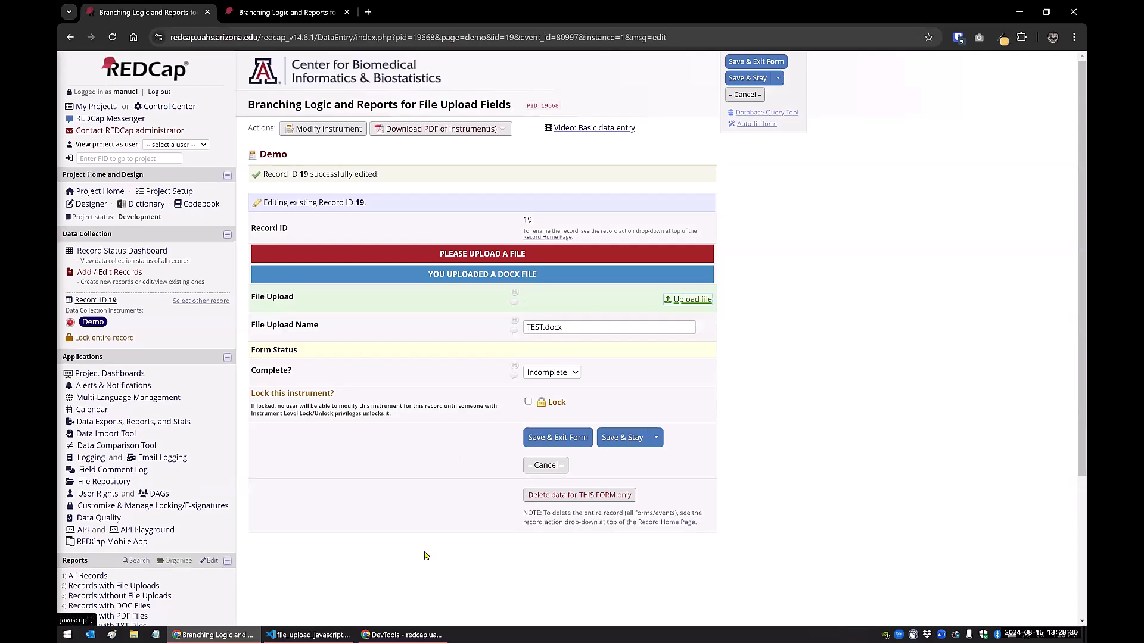
pyautogui.click(567, 330)
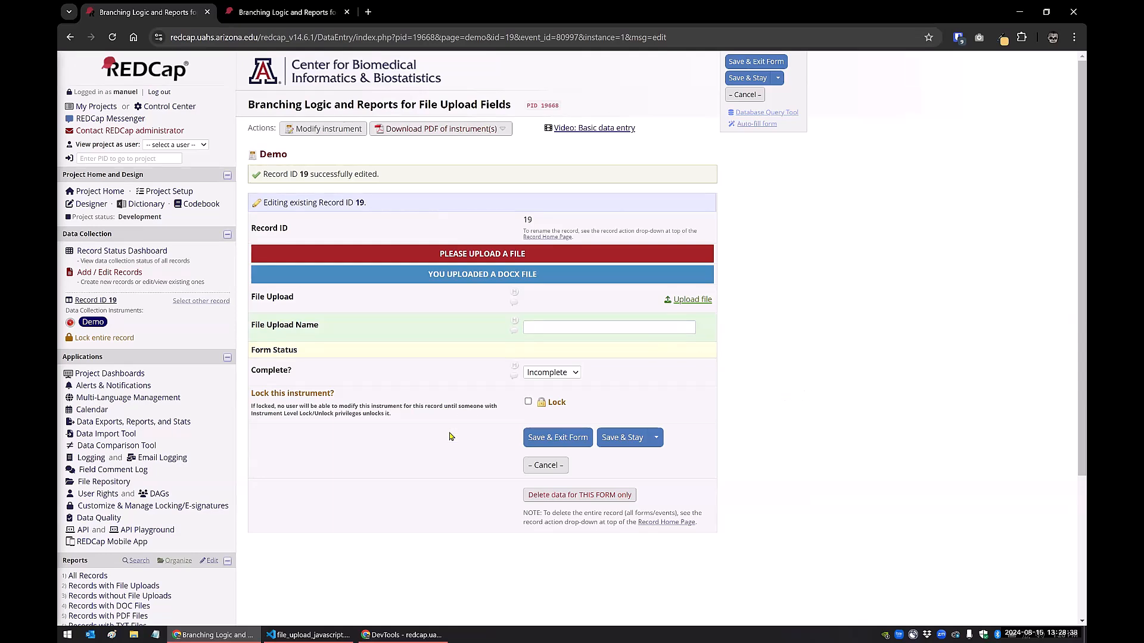
pyautogui.click(617, 433)
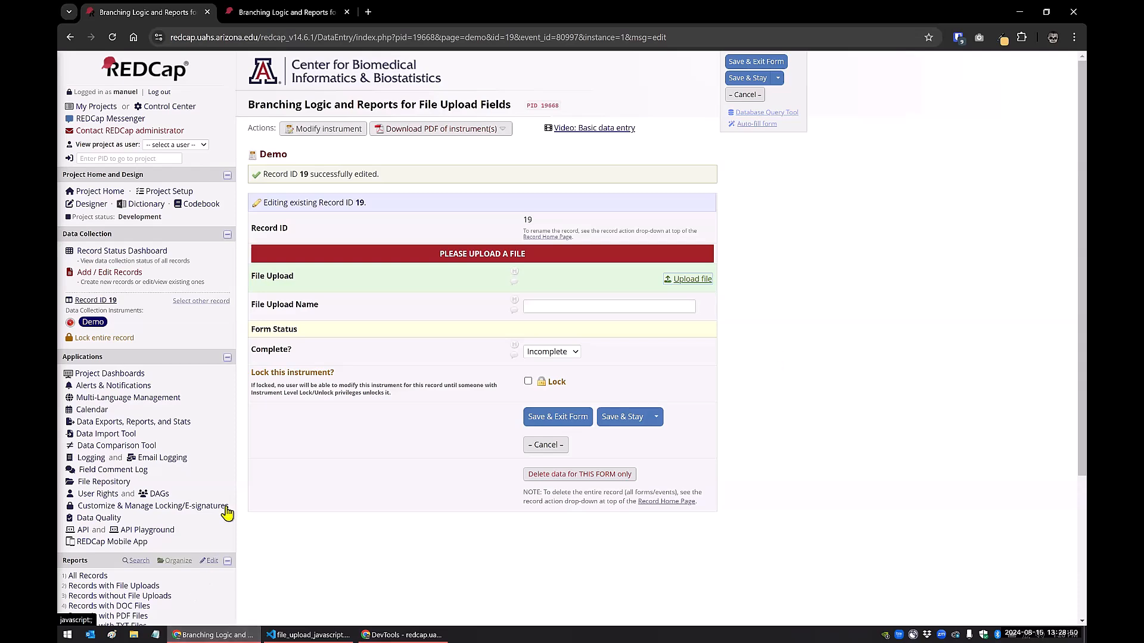
# - Open the project's External Modules manager and search the available modules for "java"
pyautogui.scroll(-3, 218, 514)
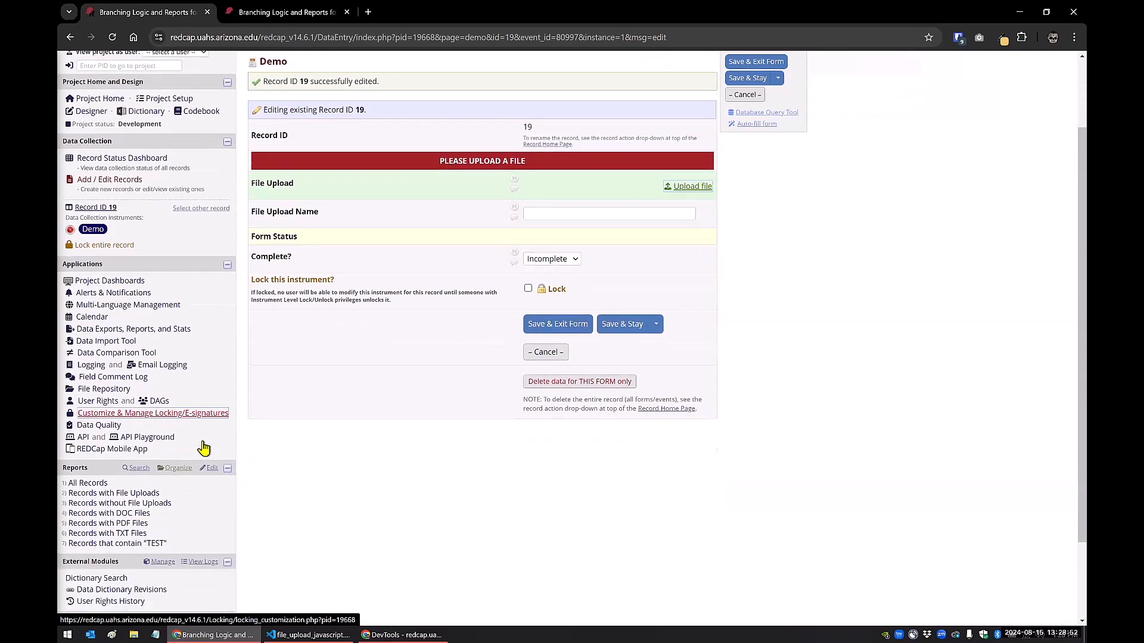
pyautogui.click(159, 481)
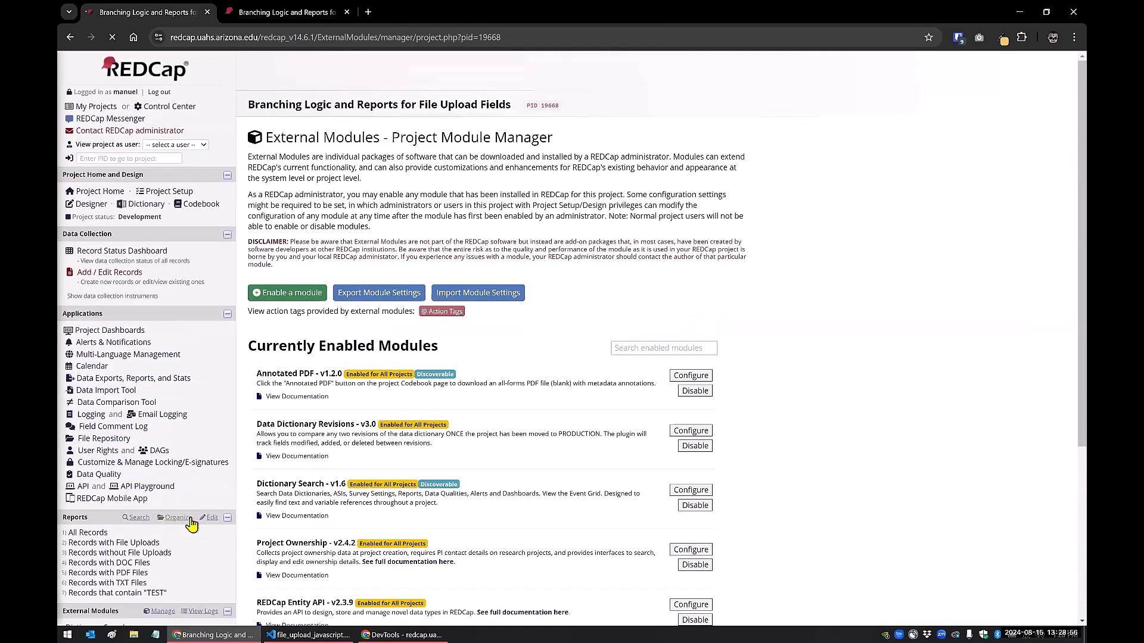
pyautogui.scroll(-2, 423, 256)
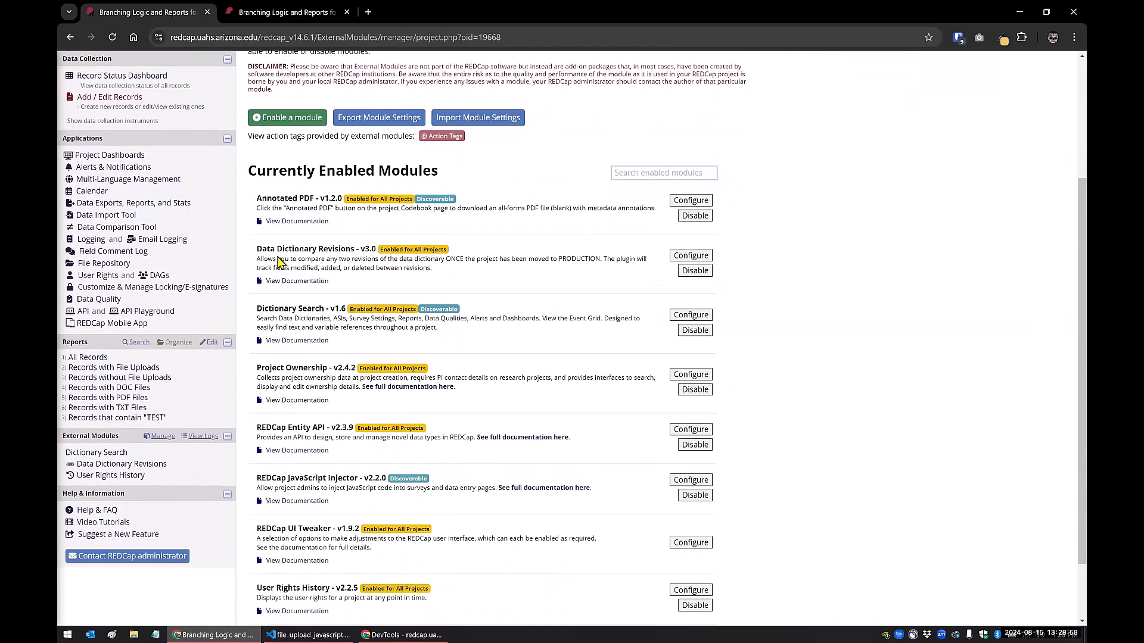
pyautogui.click(292, 122)
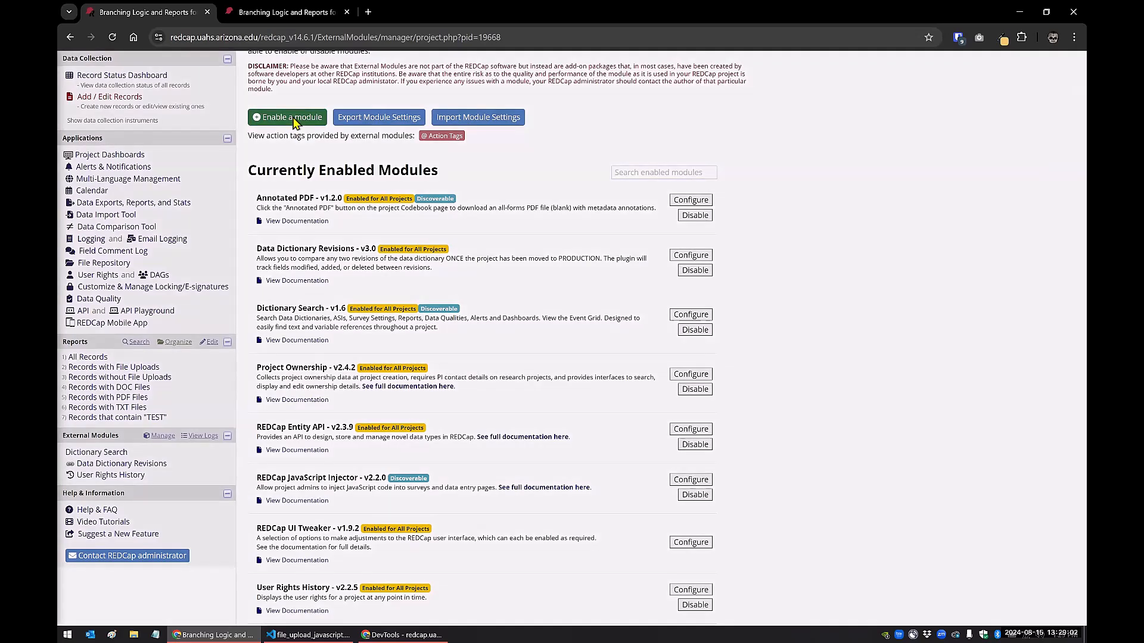
pyautogui.write('java')
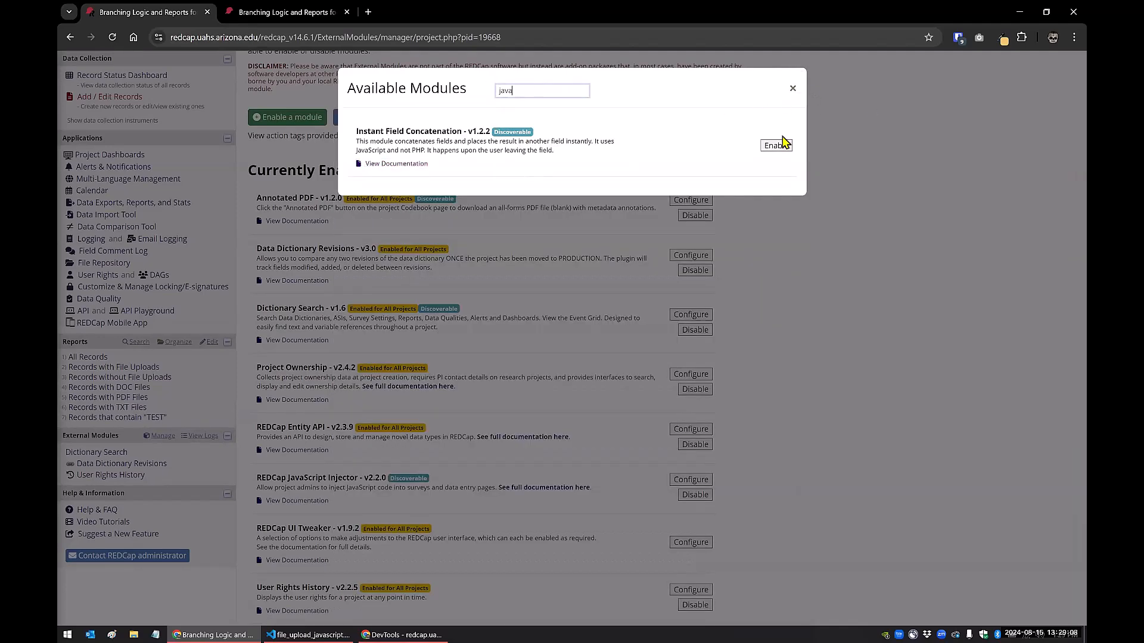
pyautogui.click(792, 89)
pyautogui.scroll(-2, 478, 359)
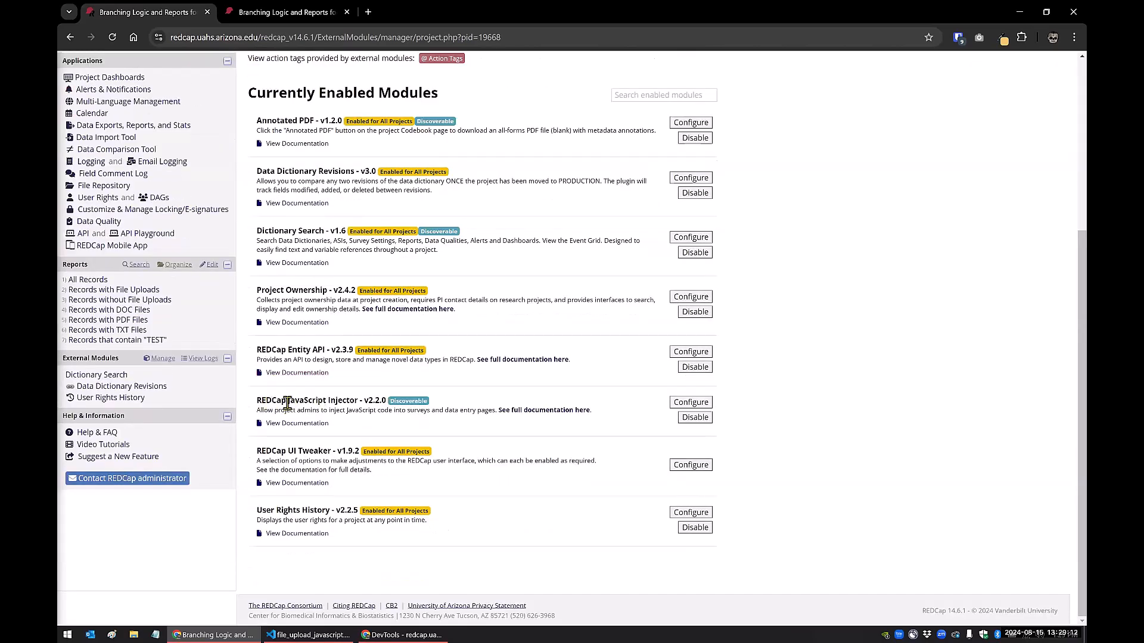
# - Examine the REDCap JavaScript Injector configuration against the script in Visual Studio Code, then close the configuration without saving
pyautogui.click(676, 407)
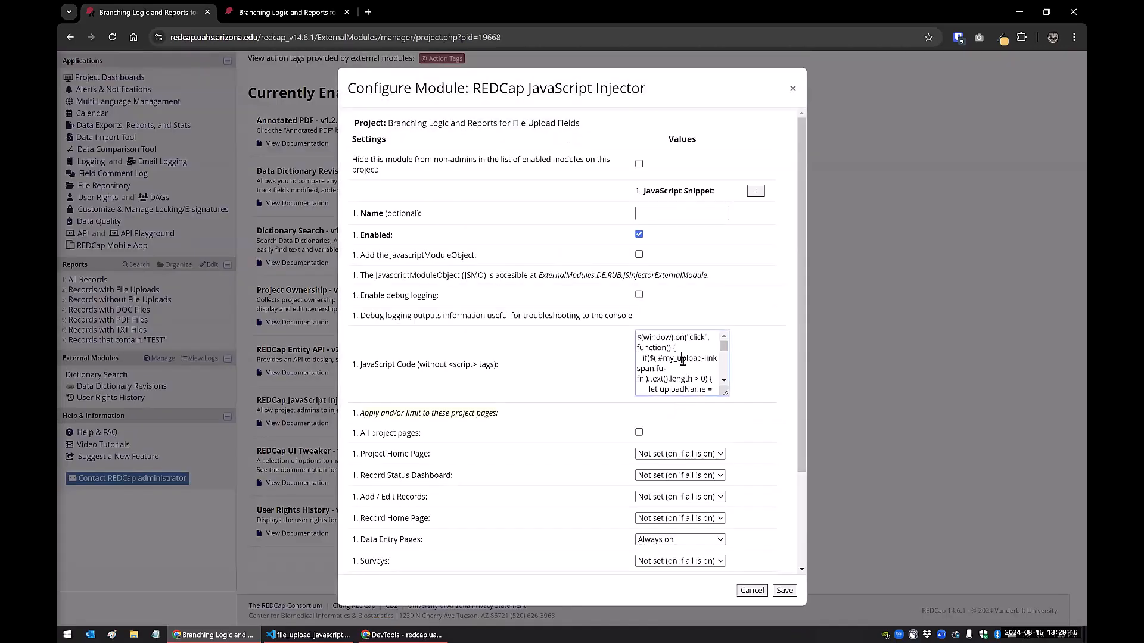
pyautogui.click(310, 635)
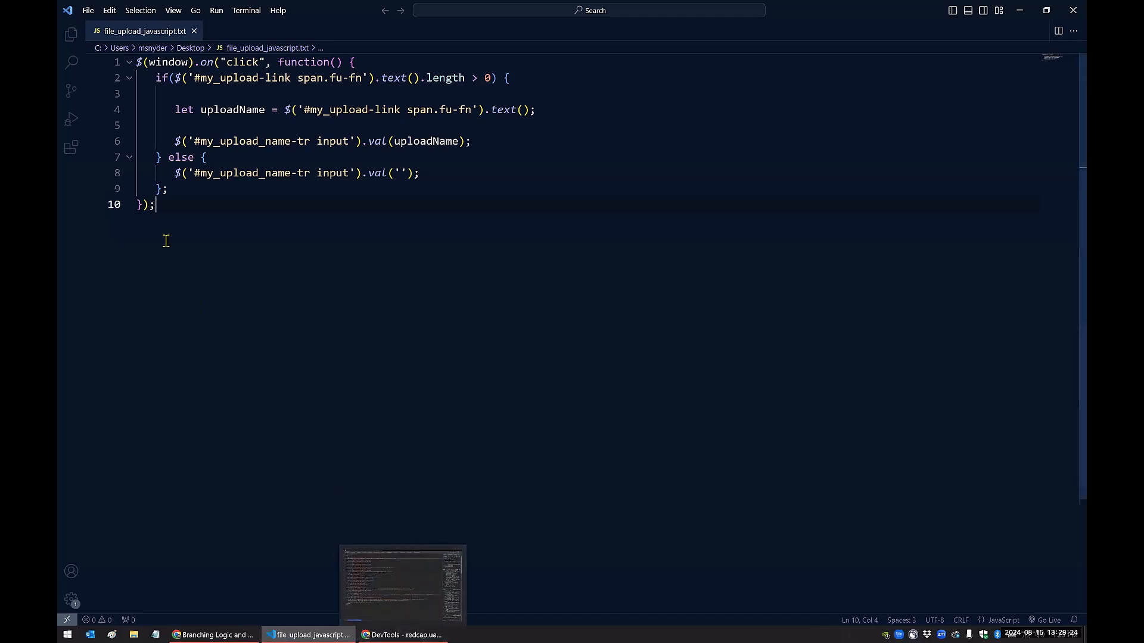
pyautogui.moveTo(163, 208); pyautogui.dragTo(129, 58)
pyautogui.click(223, 520)
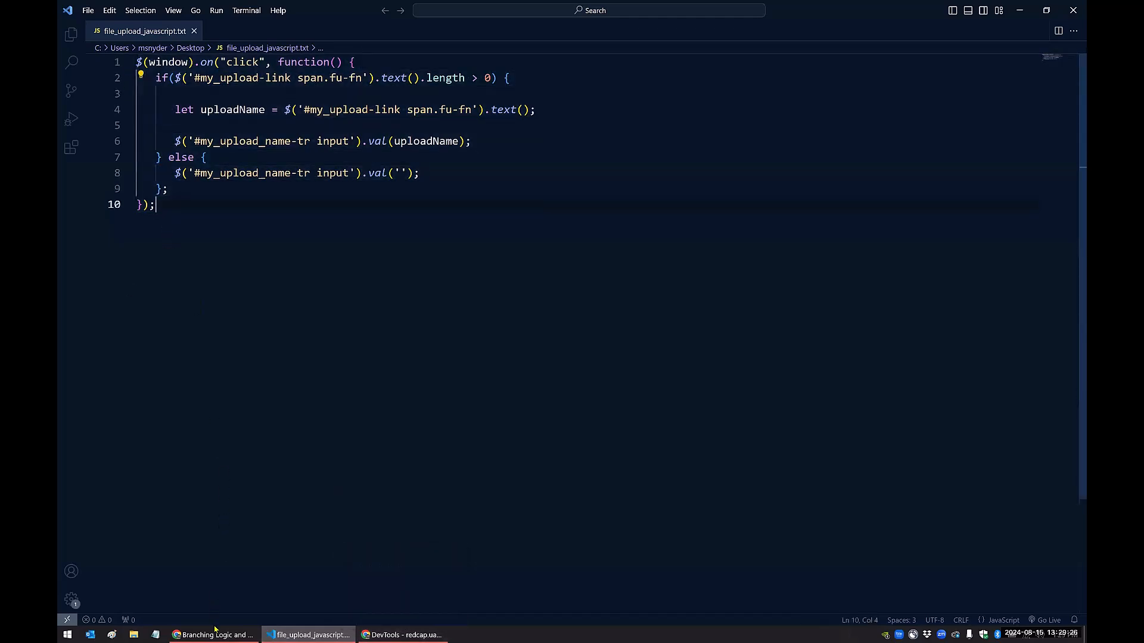
pyautogui.click(219, 624)
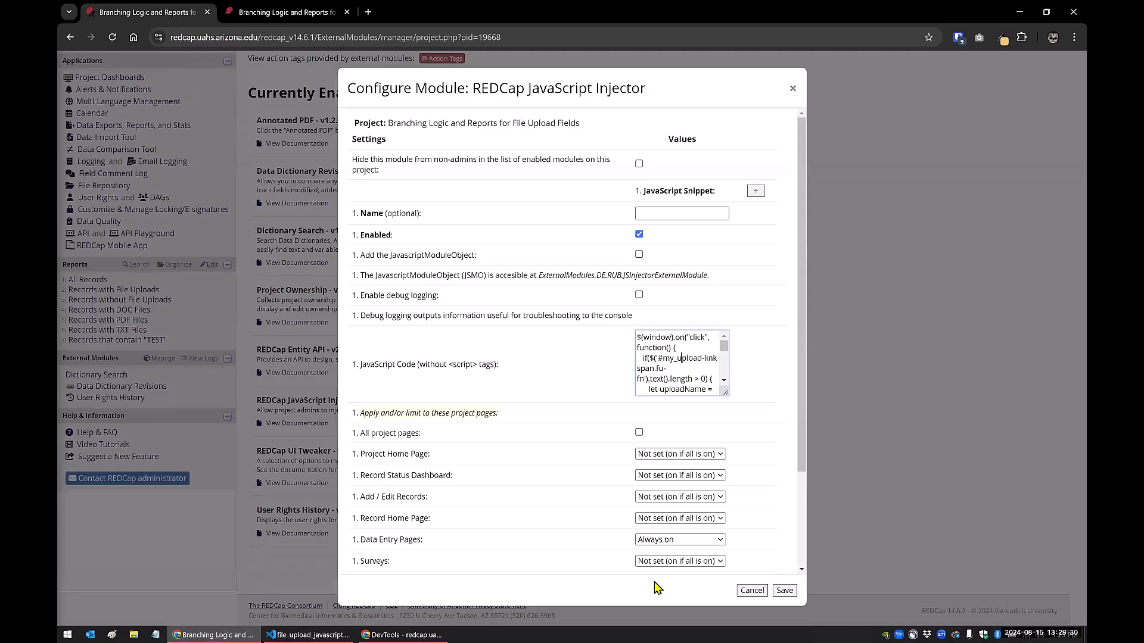
pyautogui.click(752, 592)
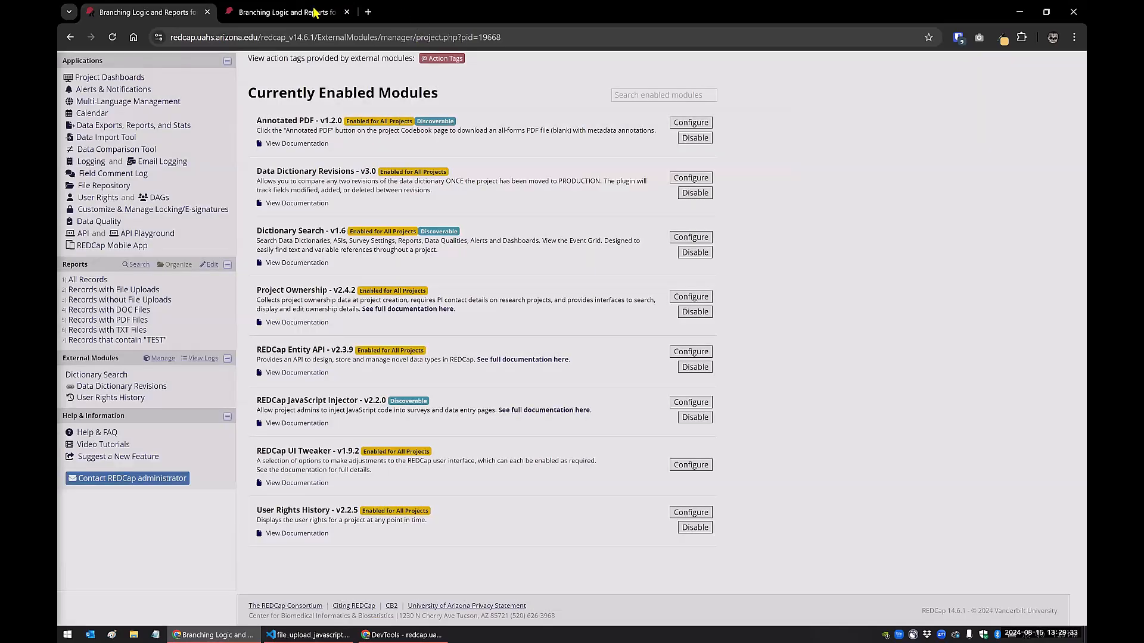
# - Switch to the Demo instrument in the Online Designer and examine the upload_docx field's branching logic without changing it
pyautogui.click(314, 12)
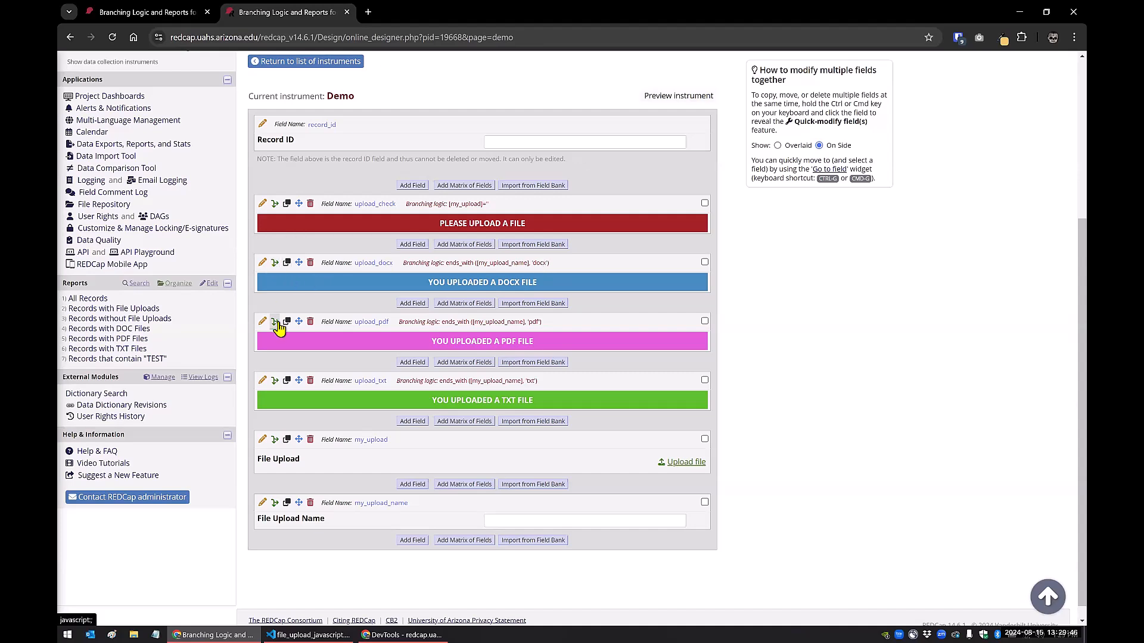
pyautogui.click(274, 266)
pyautogui.click(470, 265)
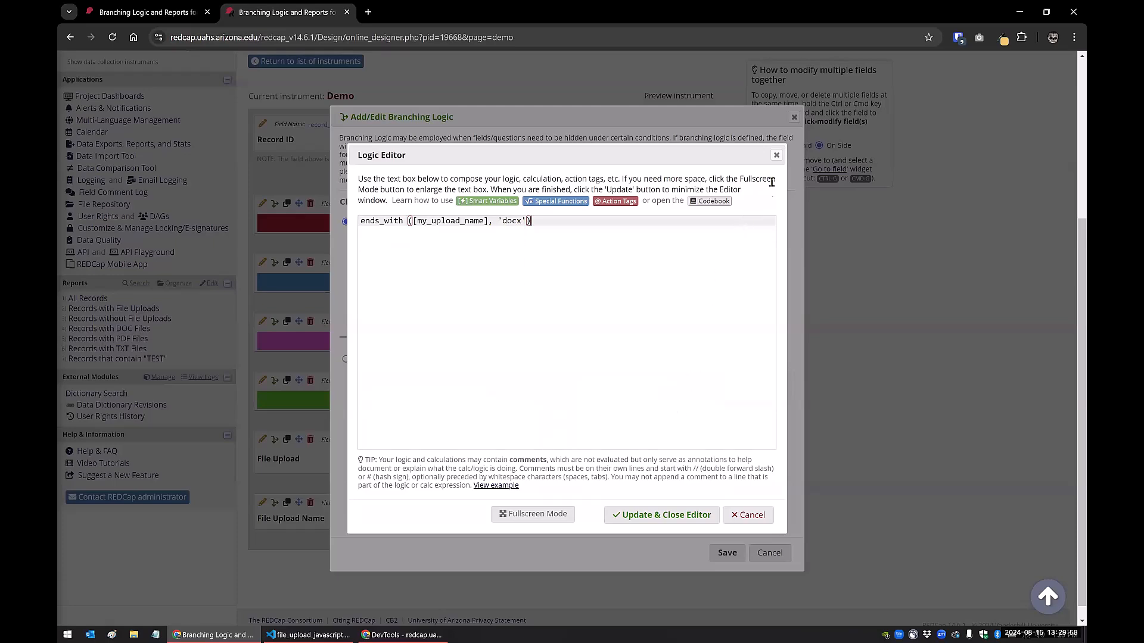
pyautogui.click(776, 156)
pyautogui.click(768, 553)
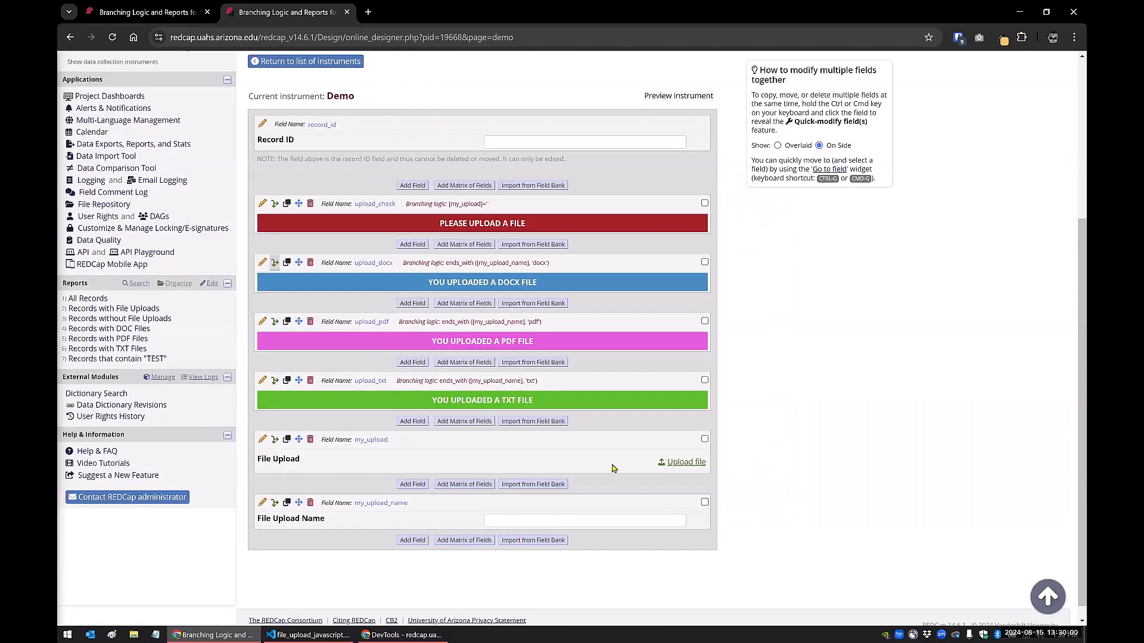
# - Examine the upload_pdf field's branching logic and look up the ends_with function in the Special Functions reference
pyautogui.click(274, 322)
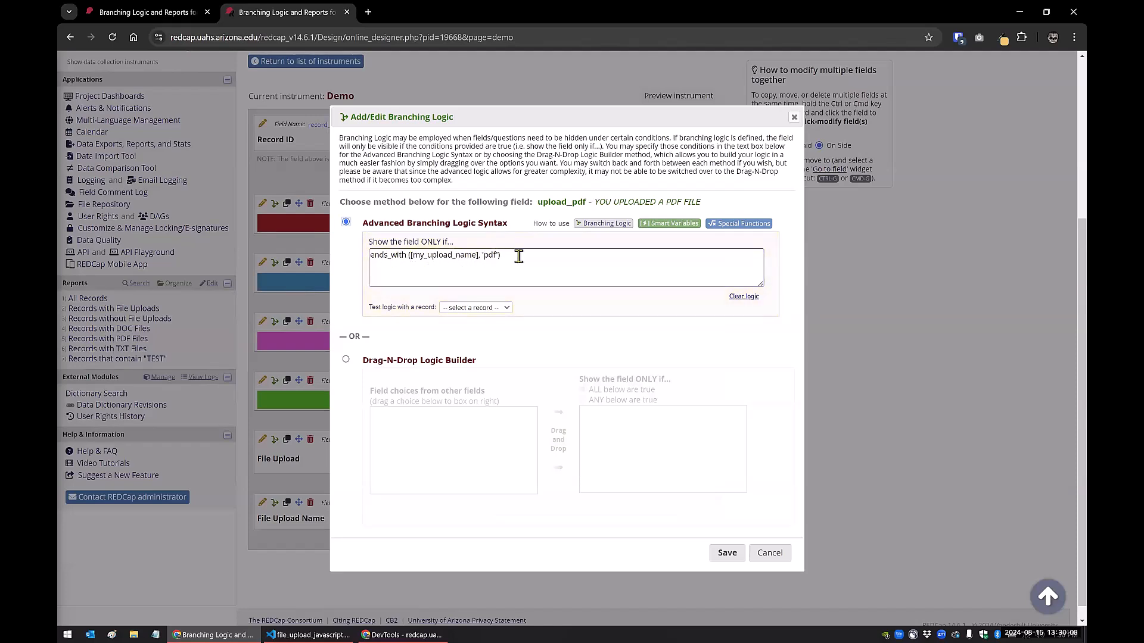
pyautogui.click(722, 231)
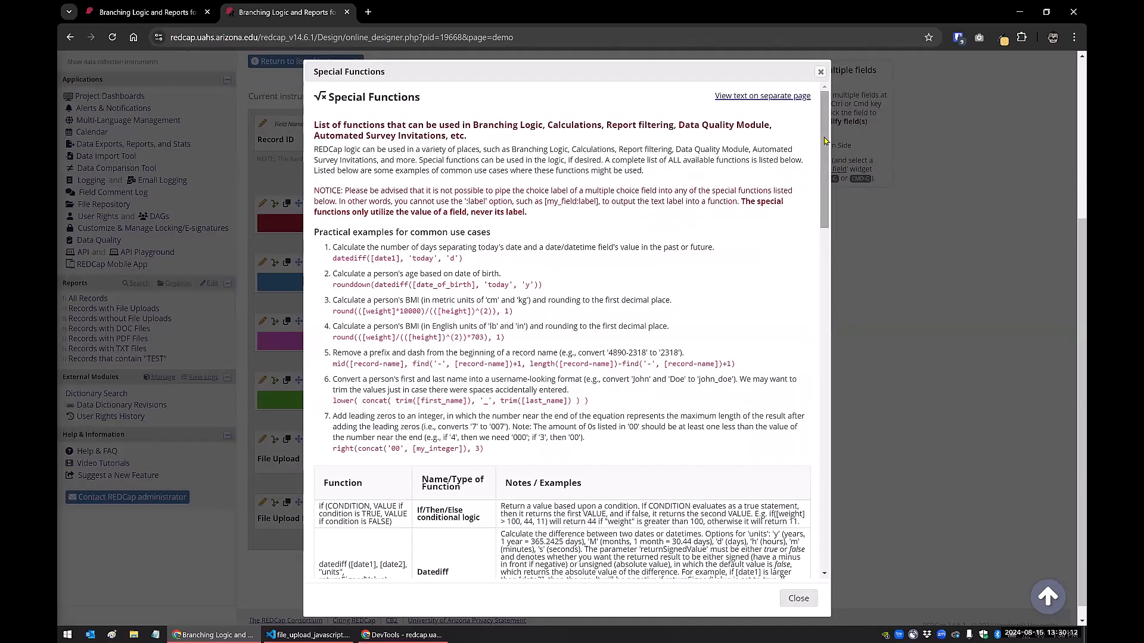
pyautogui.scroll(-3, 828, 286)
pyautogui.scroll(-5, 831, 294)
pyautogui.scroll(-5, 835, 398)
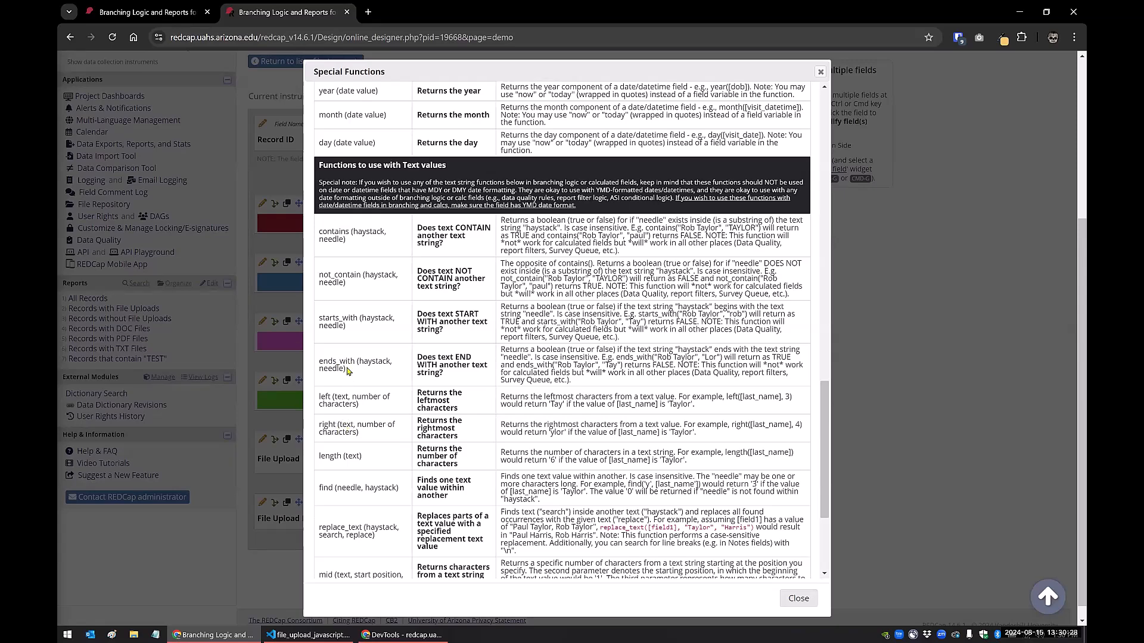
pyautogui.click(795, 604)
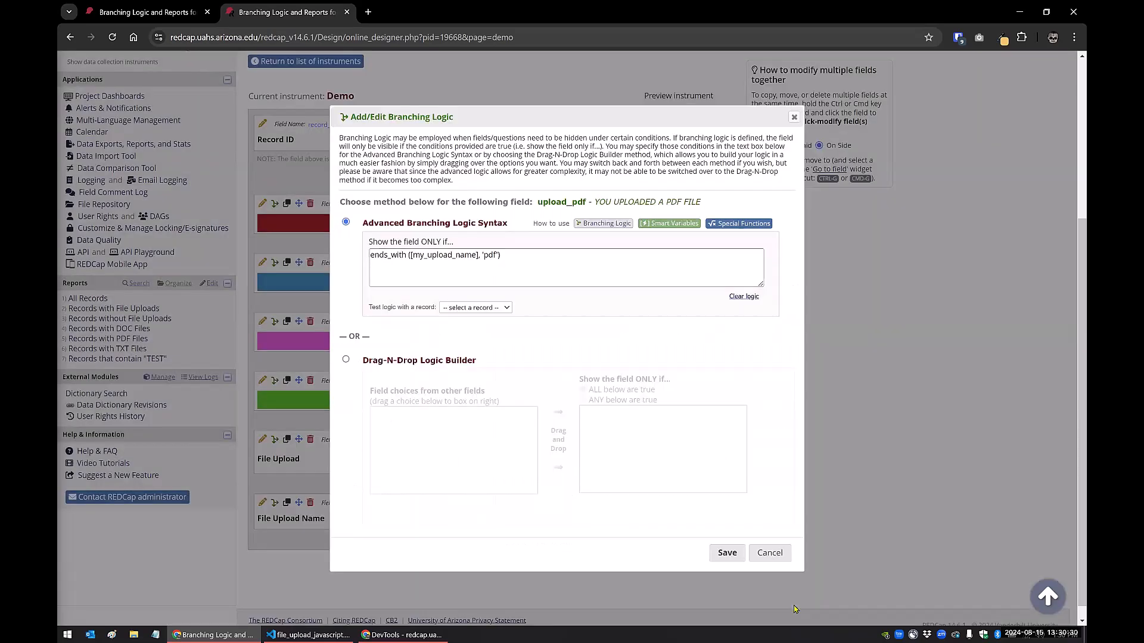
pyautogui.click(770, 553)
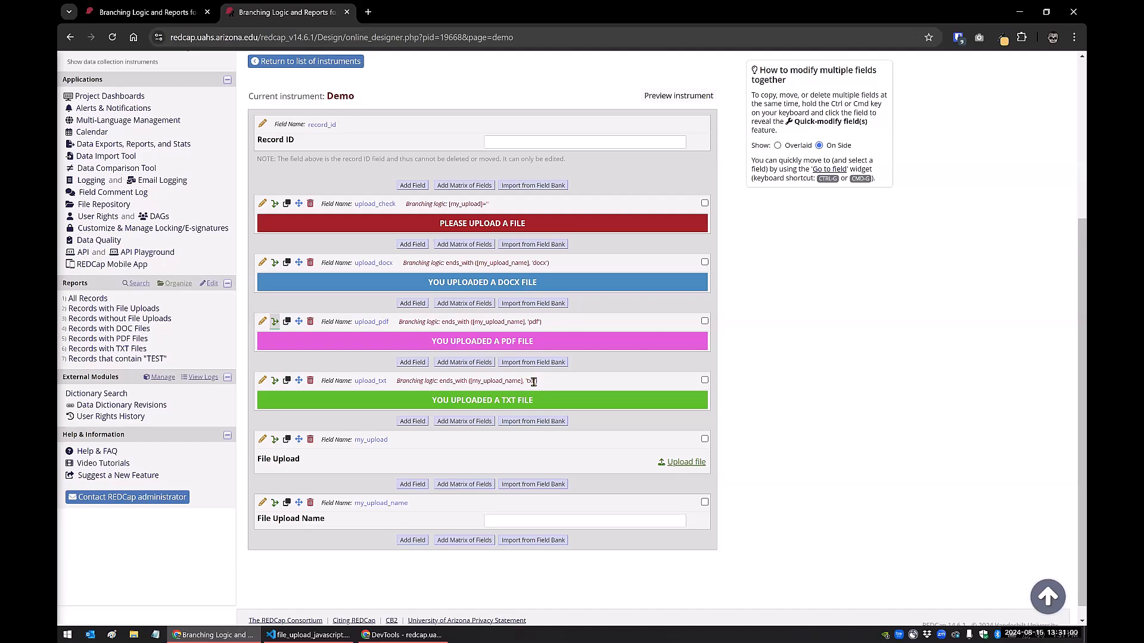
# - Leave the Online Designer and start a new record, ID 20, on the Demo data entry form
pyautogui.scroll(5, 534, 382)
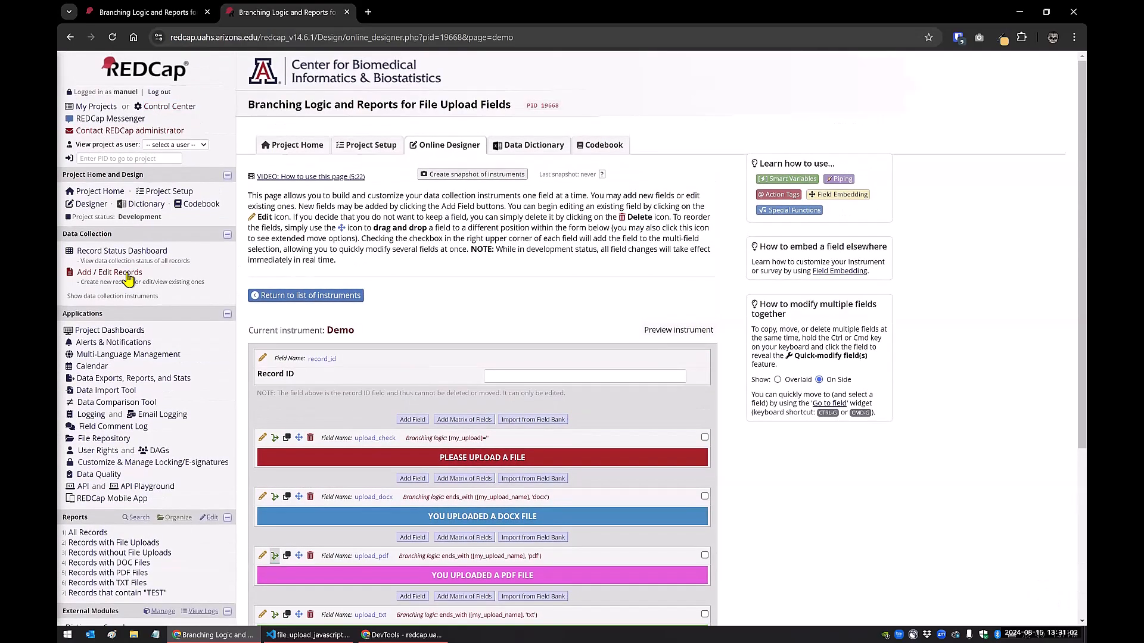
pyautogui.click(131, 255)
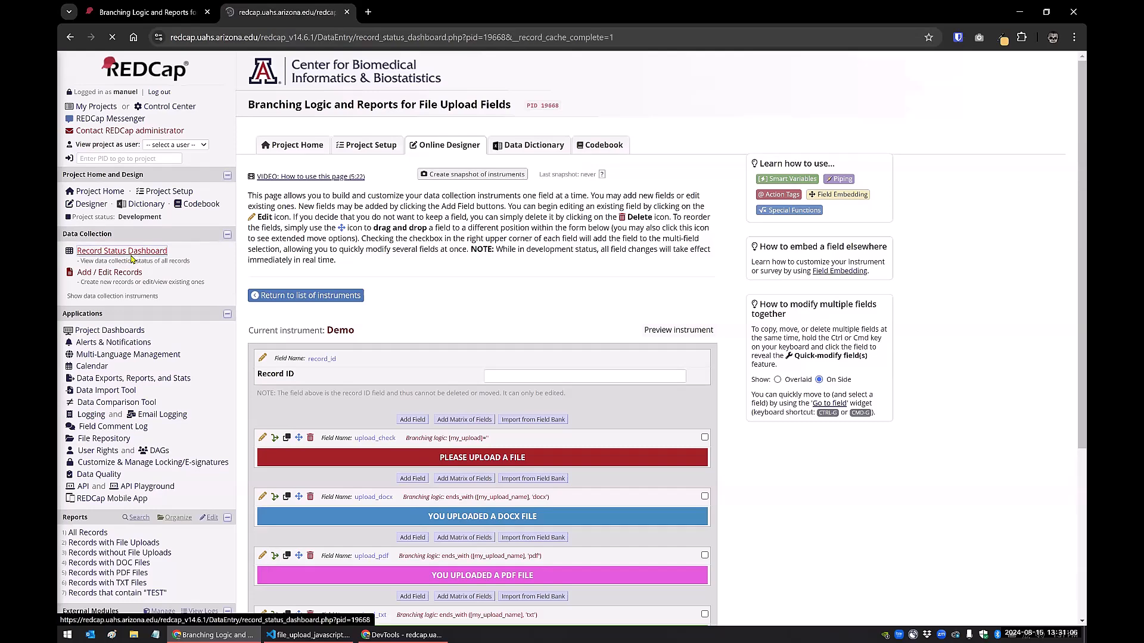
pyautogui.click(131, 276)
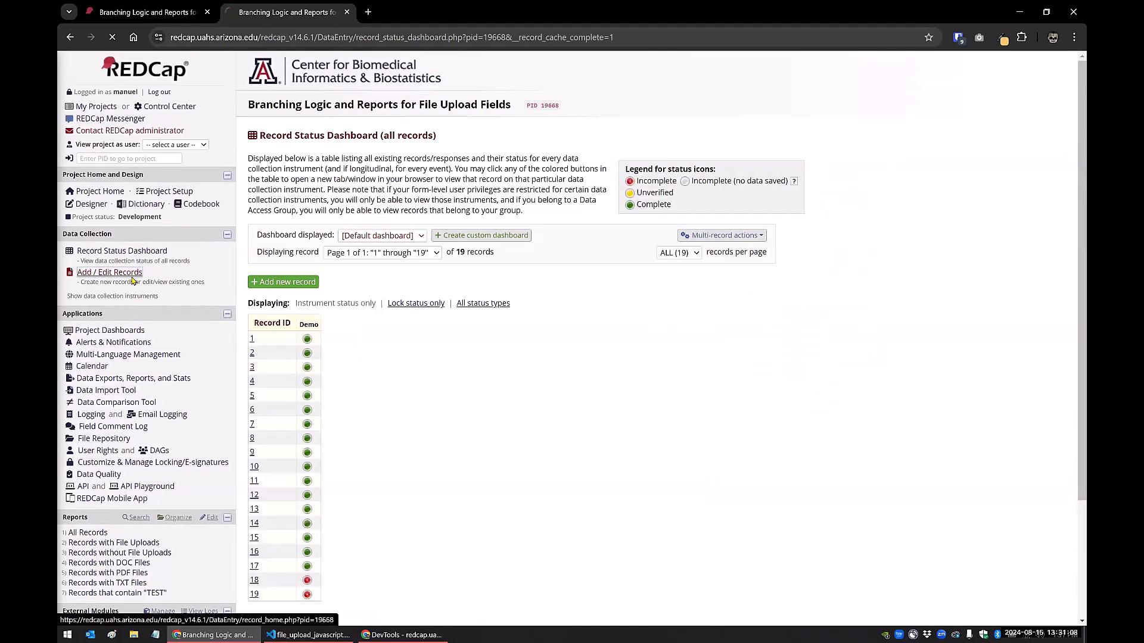
pyautogui.click(546, 280)
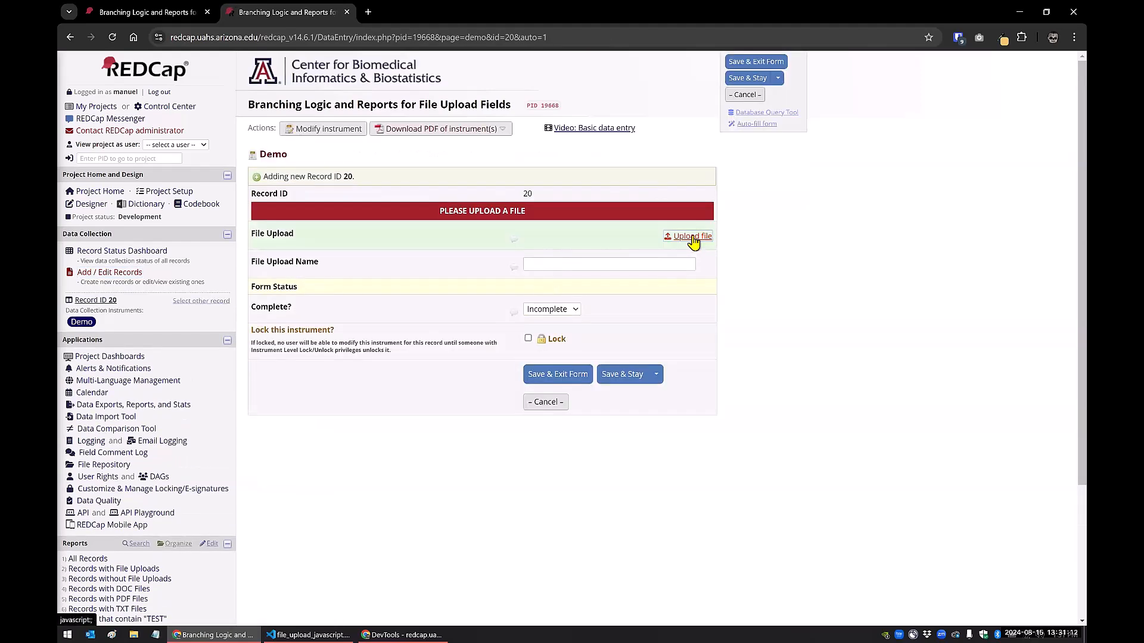
# - Upload TEST.pdf from the Test Docs folder to record 20's File Upload field and dismiss the upload dialog
pyautogui.click(691, 237)
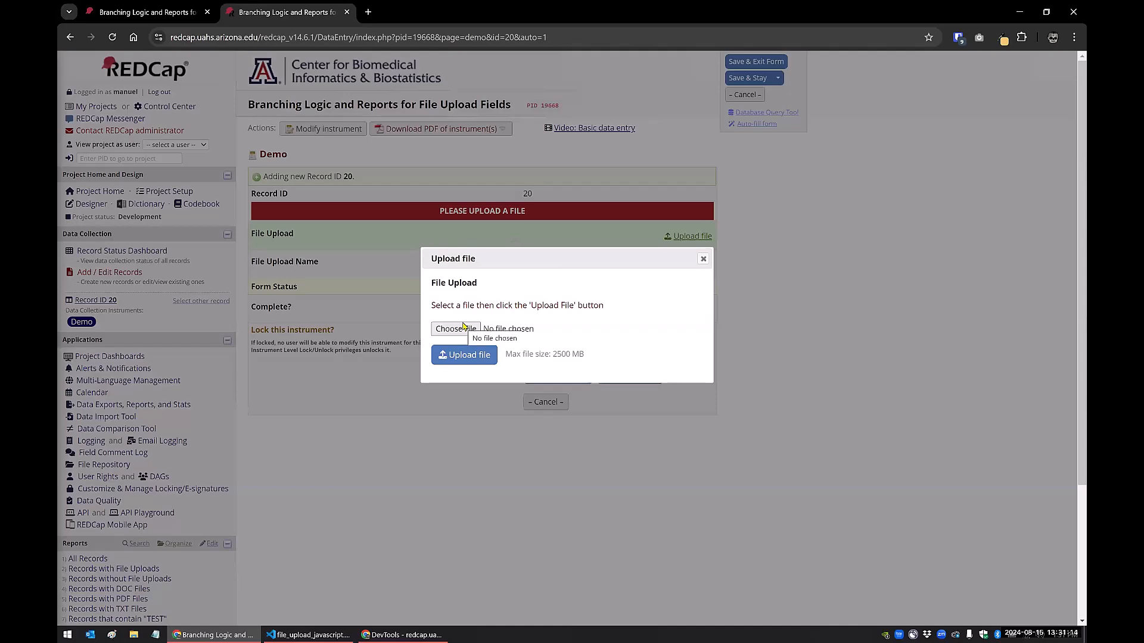
pyautogui.click(464, 328)
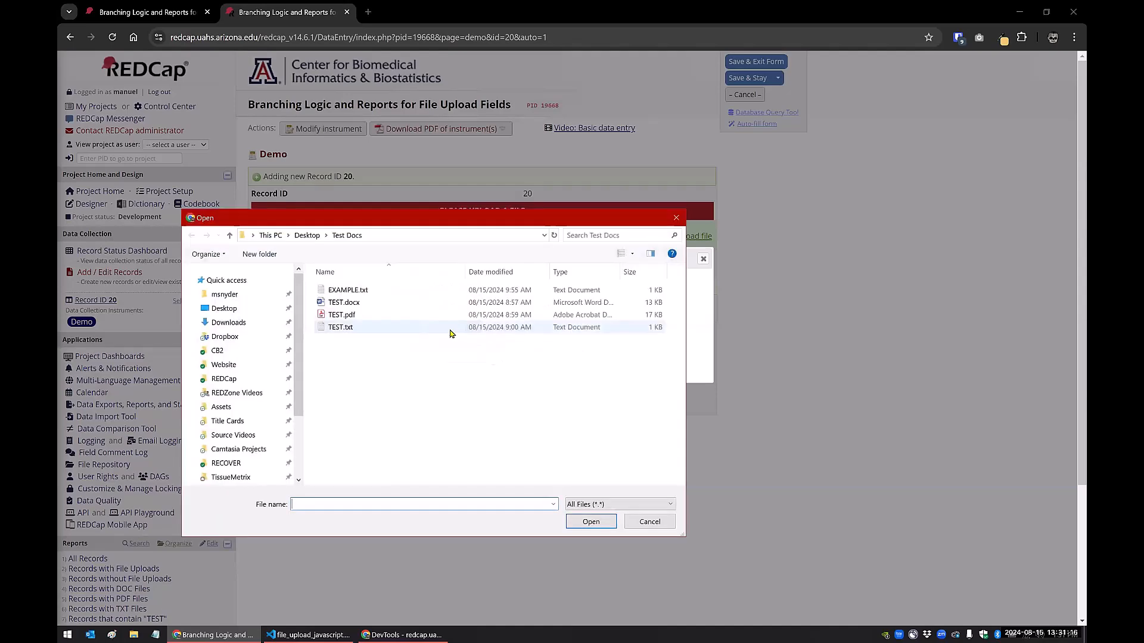
pyautogui.click(347, 316)
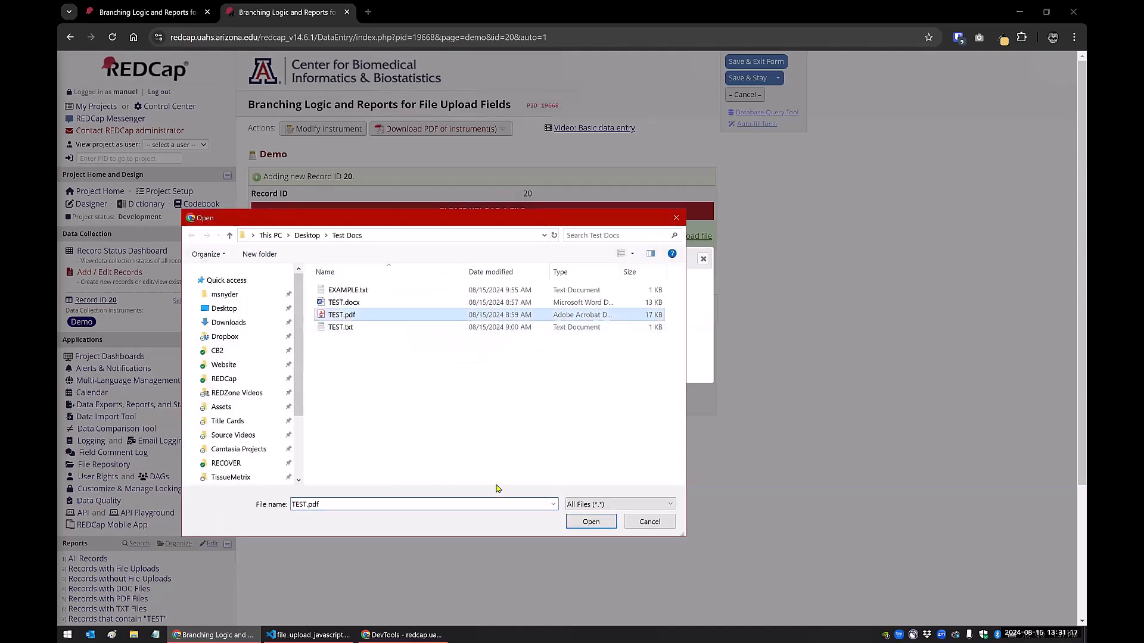
pyautogui.click(589, 522)
pyautogui.click(477, 355)
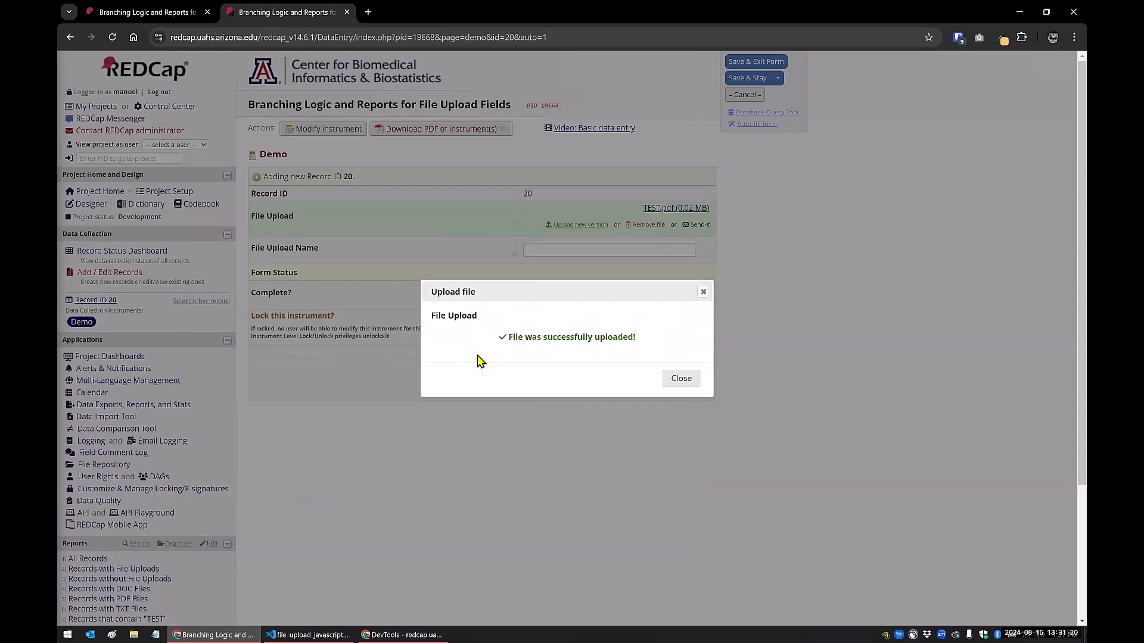
pyautogui.click(680, 380)
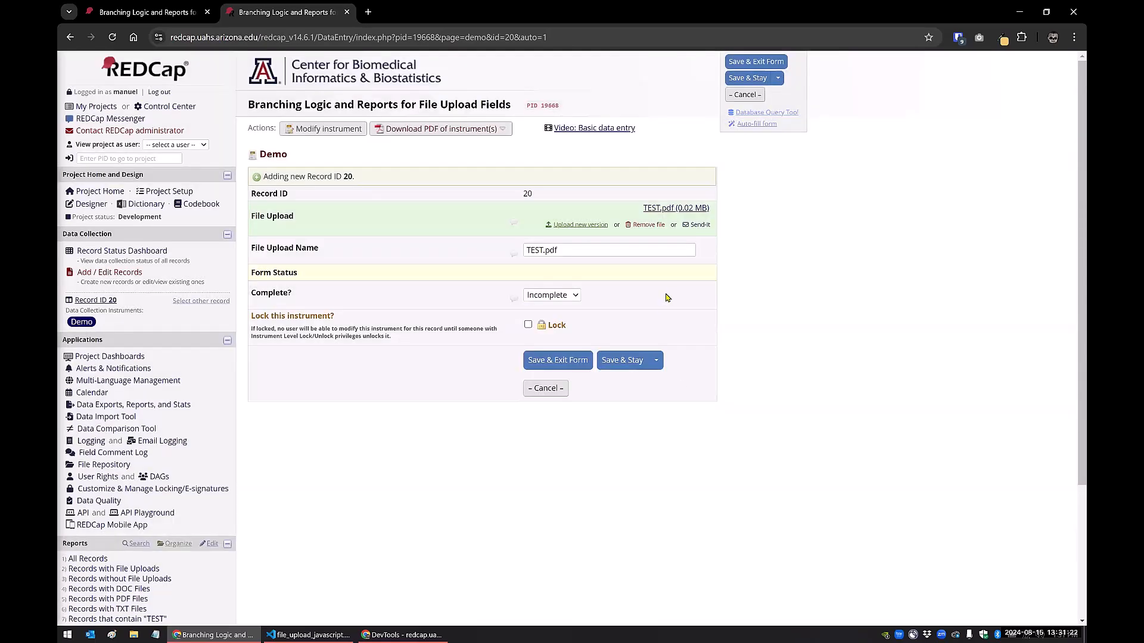
# - Set record 20's Demo form status to Complete, save while staying on the form, and check the File Upload Name value
pyautogui.click(575, 295)
pyautogui.click(555, 332)
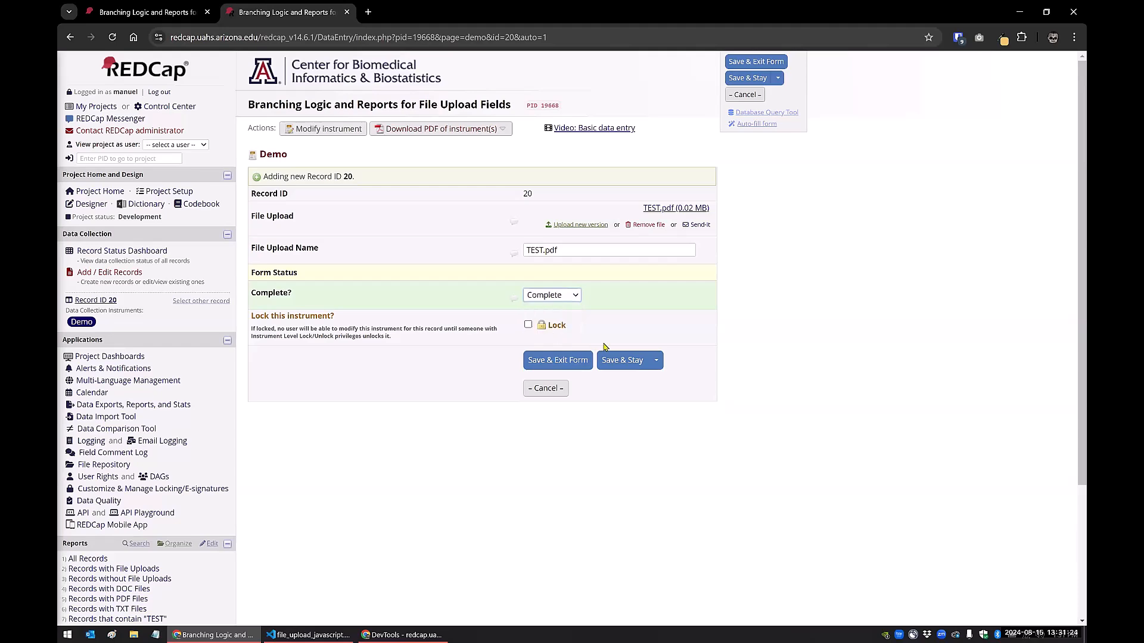
pyautogui.click(616, 364)
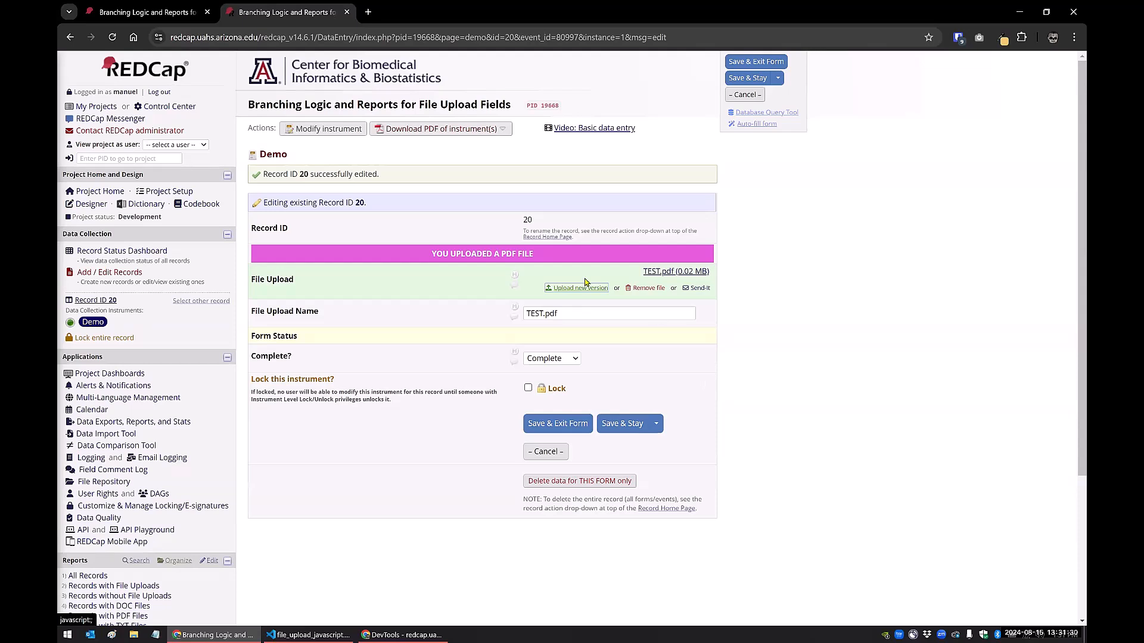
pyautogui.click(575, 313)
pyautogui.moveTo(564, 311); pyautogui.dragTo(537, 310)
pyautogui.click(732, 335)
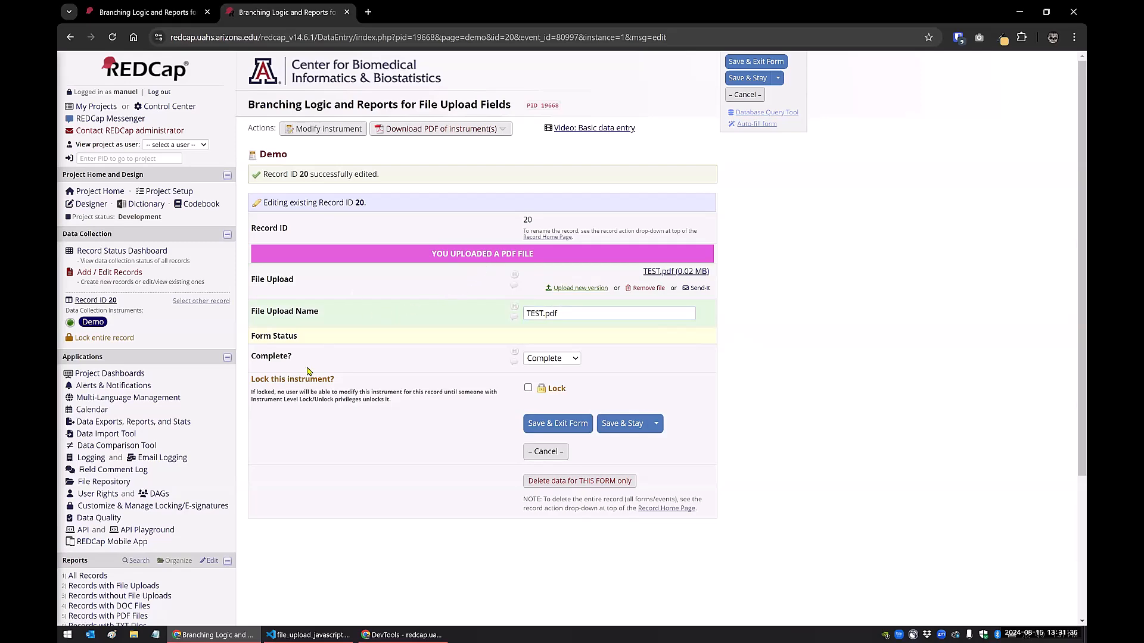
# - View the All Records report from the reports list and try record 1's TEST.docx download link without saving the file
pyautogui.scroll(-2, 194, 370)
pyautogui.scroll(-1, 190, 346)
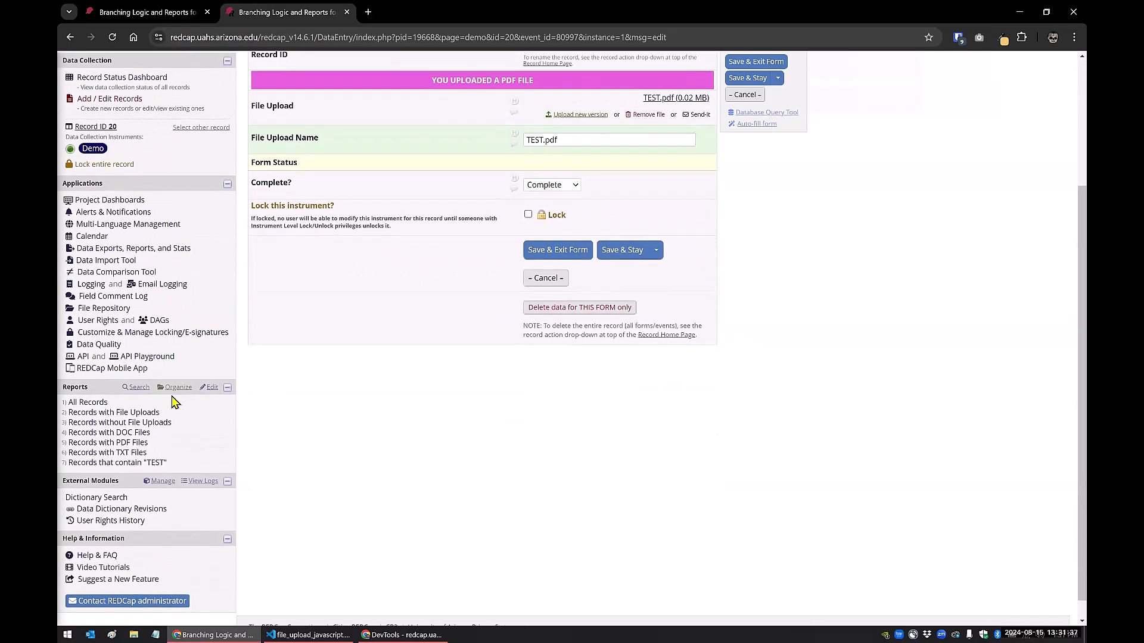
pyautogui.click(211, 392)
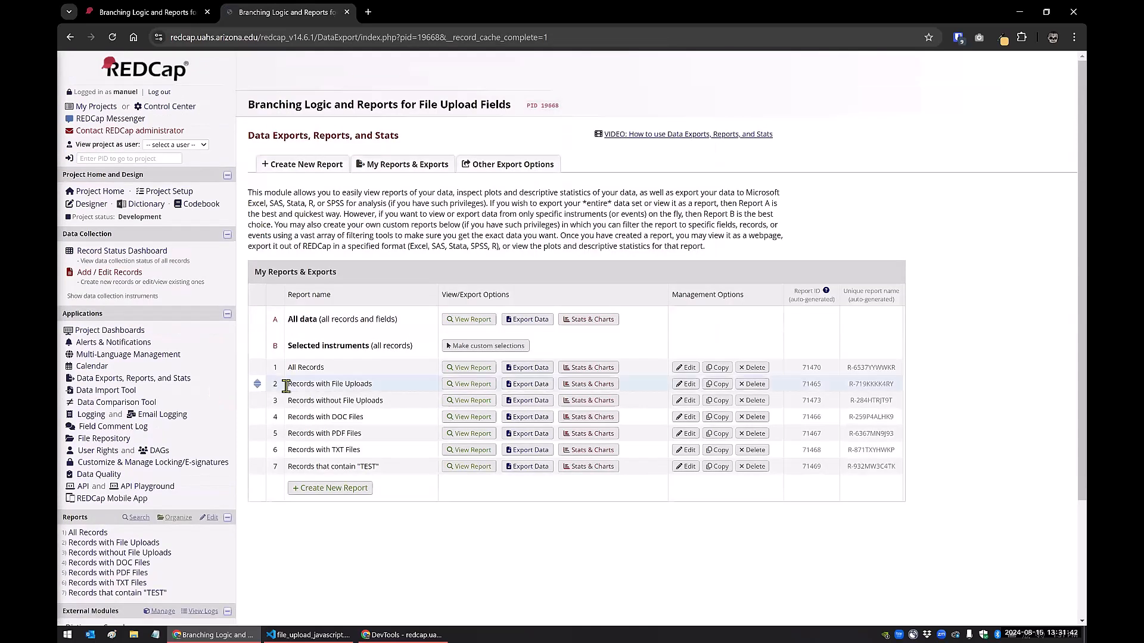
pyautogui.click(469, 368)
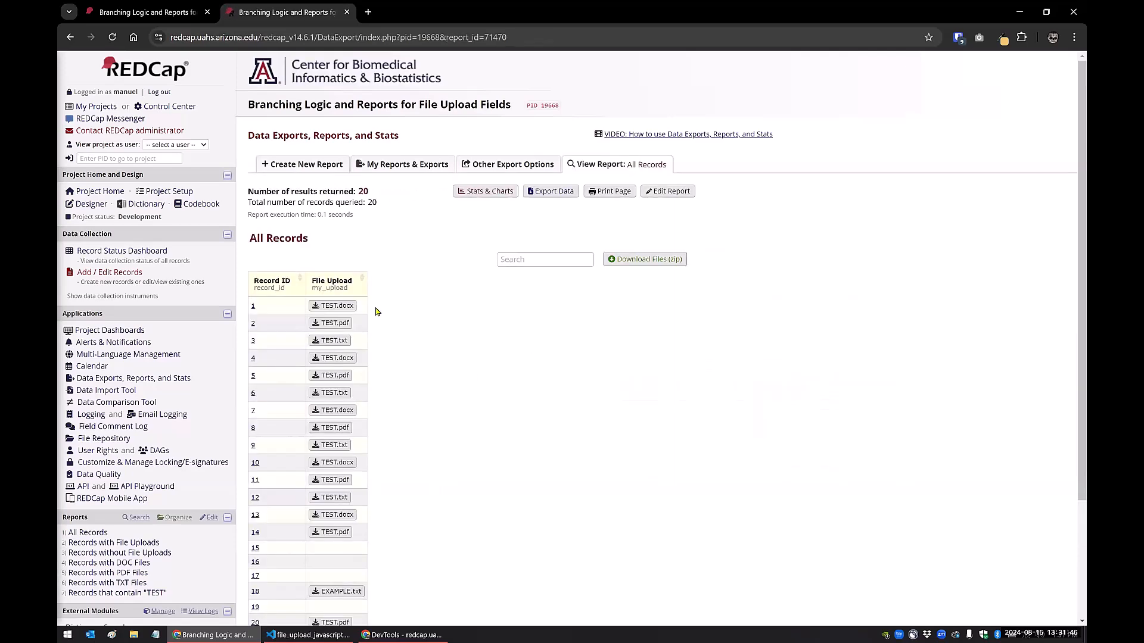
pyautogui.scroll(-2, 363, 235)
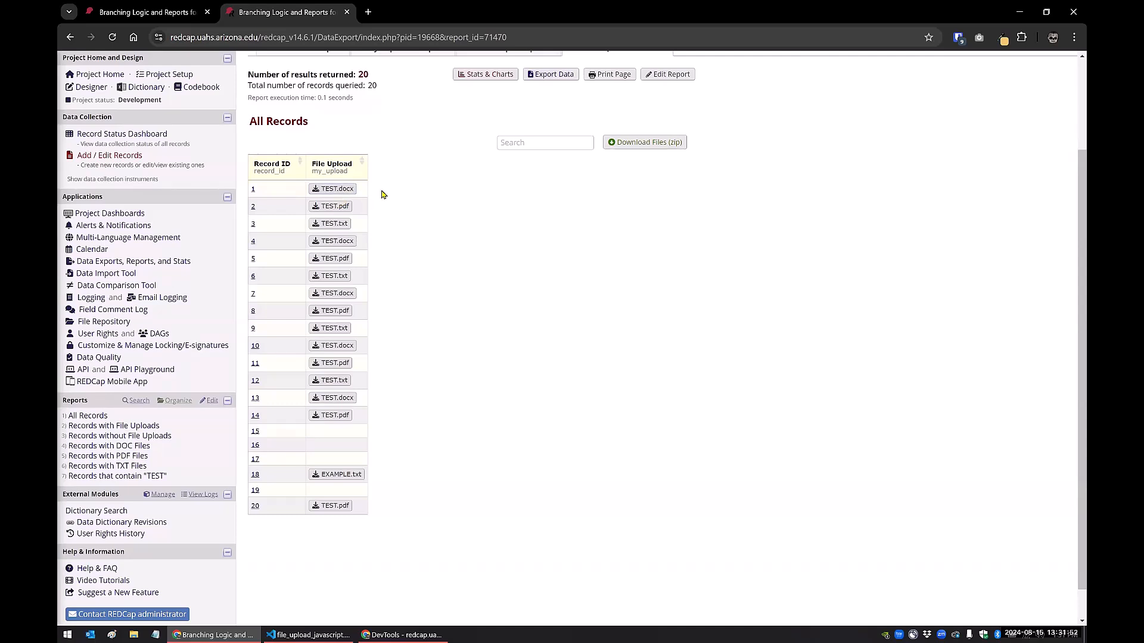
pyautogui.click(329, 189)
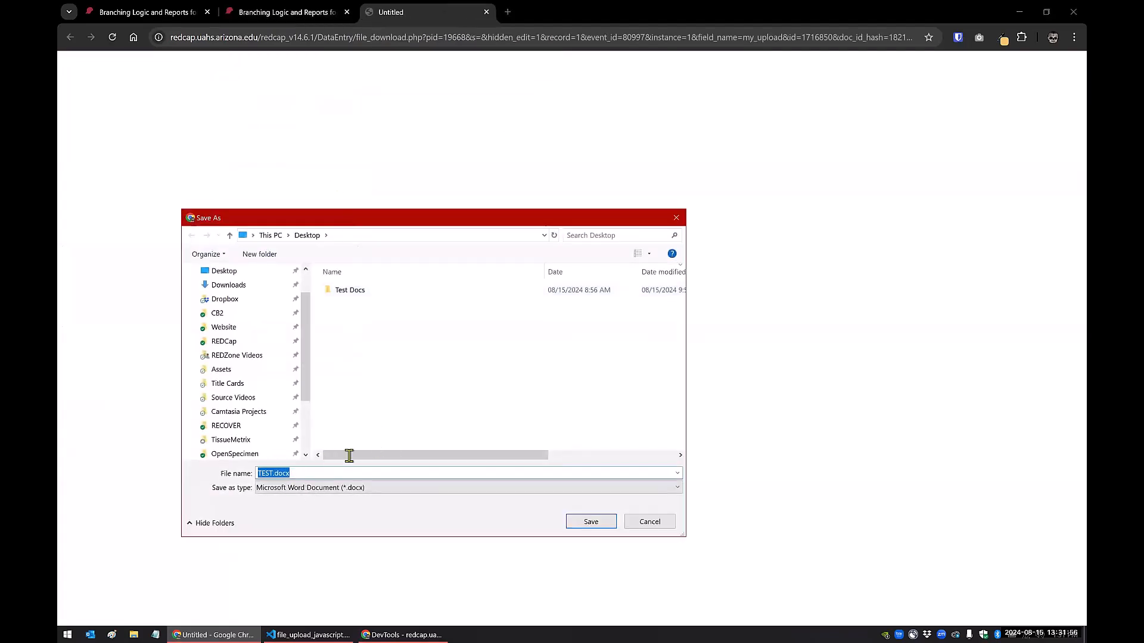
pyautogui.click(630, 522)
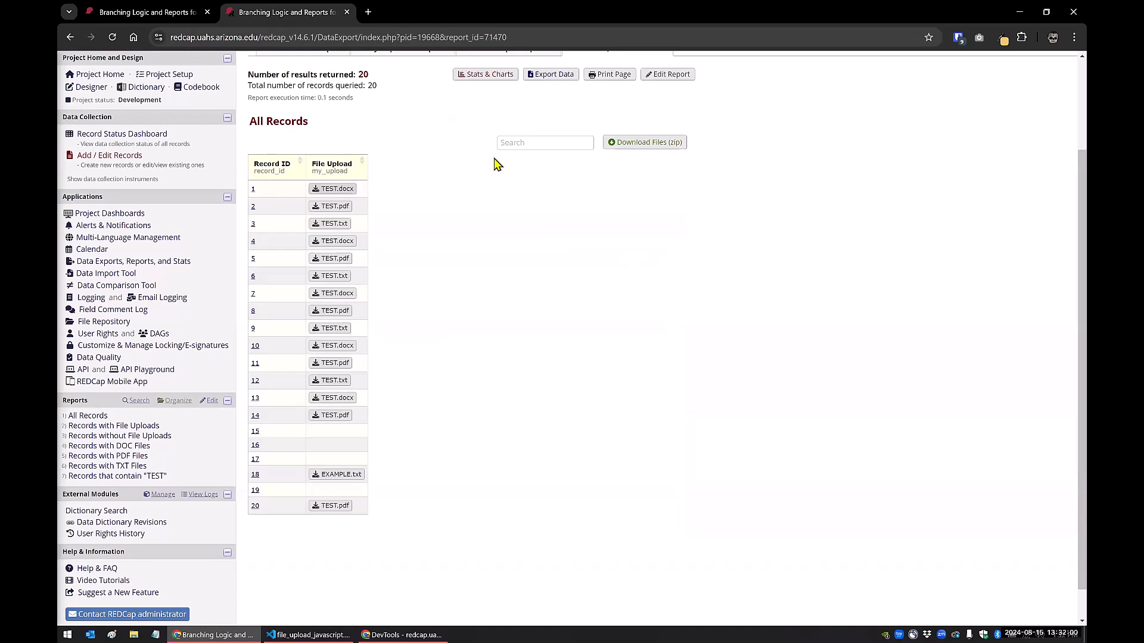
# - Search the All Records report for "doc" and for "exa", clearing the search after each
pyautogui.click(543, 141)
pyautogui.write('doc')
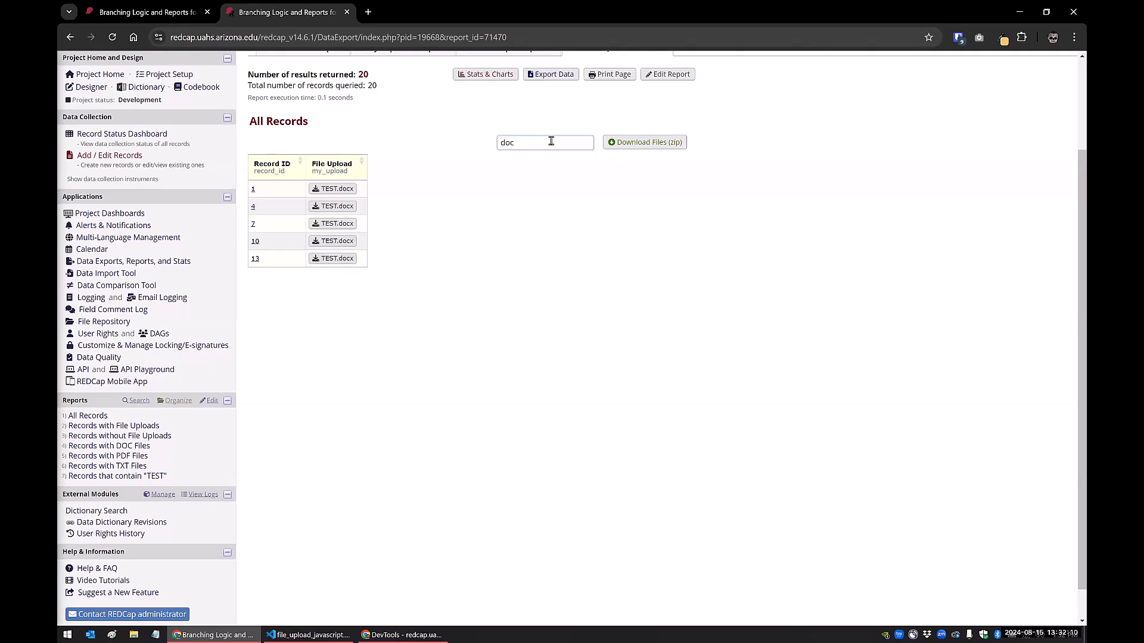
pyautogui.press('BackSpace')
pyautogui.press('BackSpace')
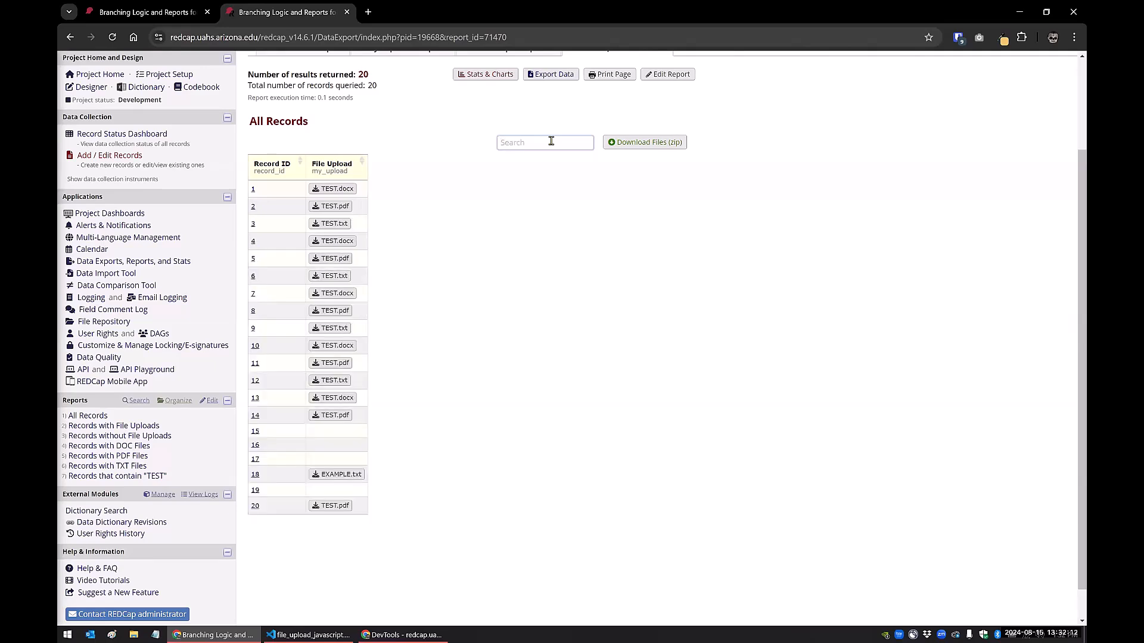
pyautogui.write('exa')
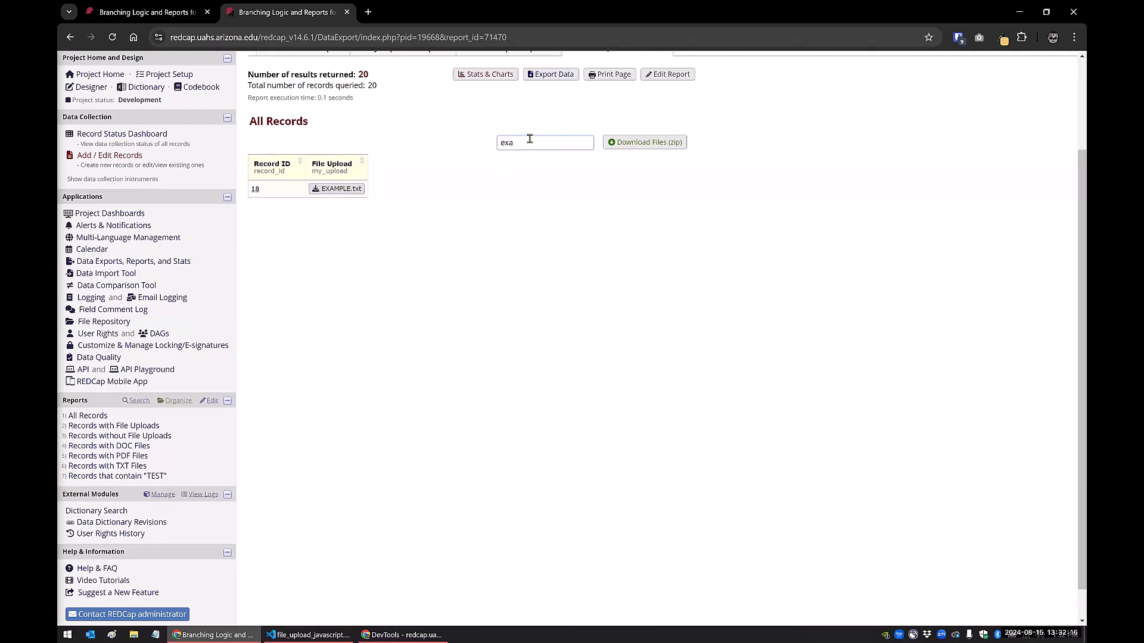
pyautogui.press('BackSpace')
pyautogui.press('BackSpace')
pyautogui.press('BackSpace')
pyautogui.click(398, 274)
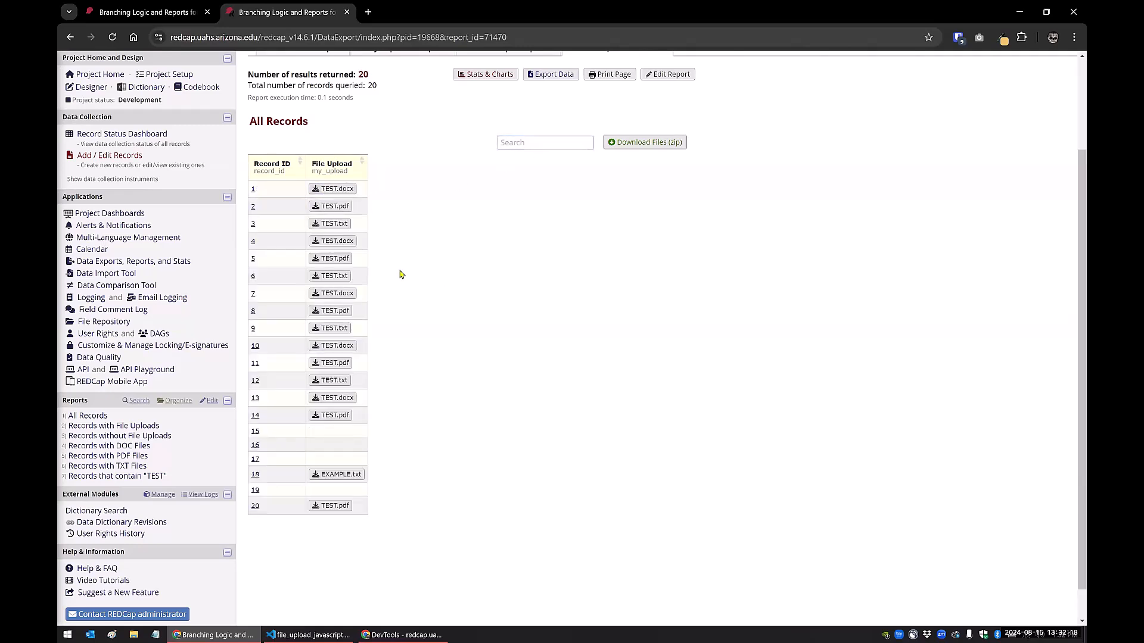
# - Try filtering the All Records report to my_upload = EXAMPLE.txt, saving the report and viewing its results
pyautogui.scroll(1, 378, 220)
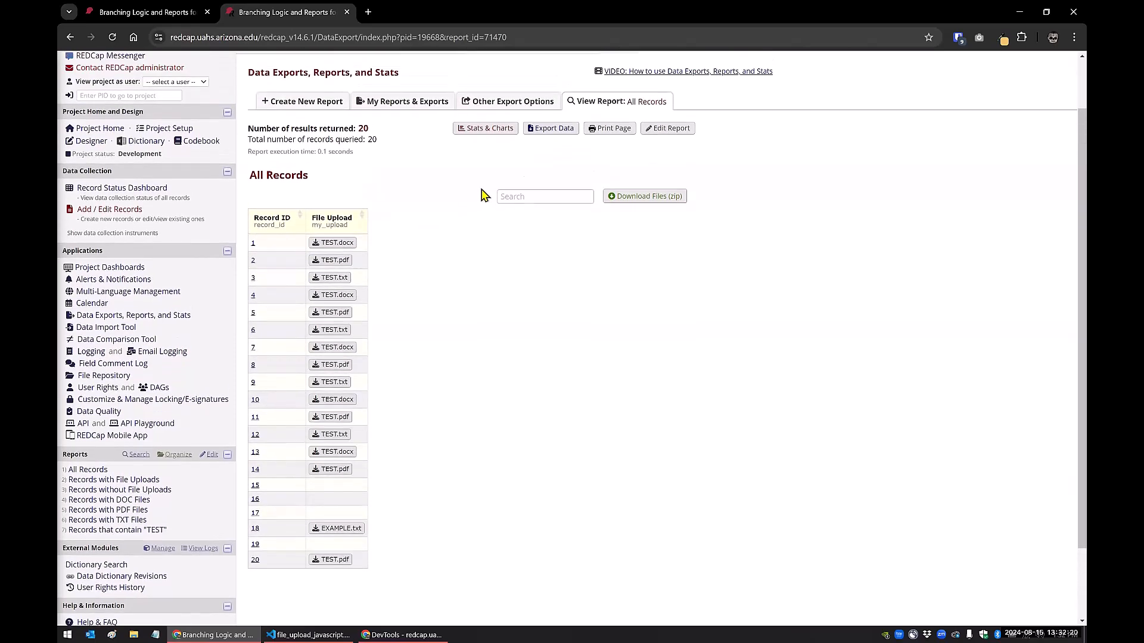
pyautogui.click(658, 136)
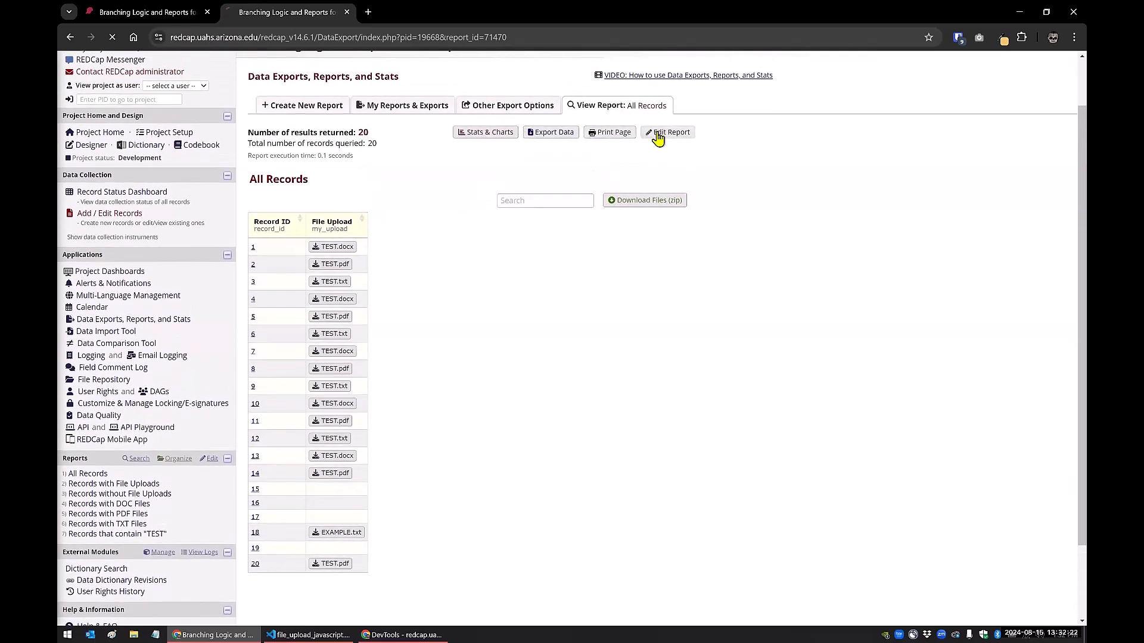
pyautogui.scroll(-10, 459, 333)
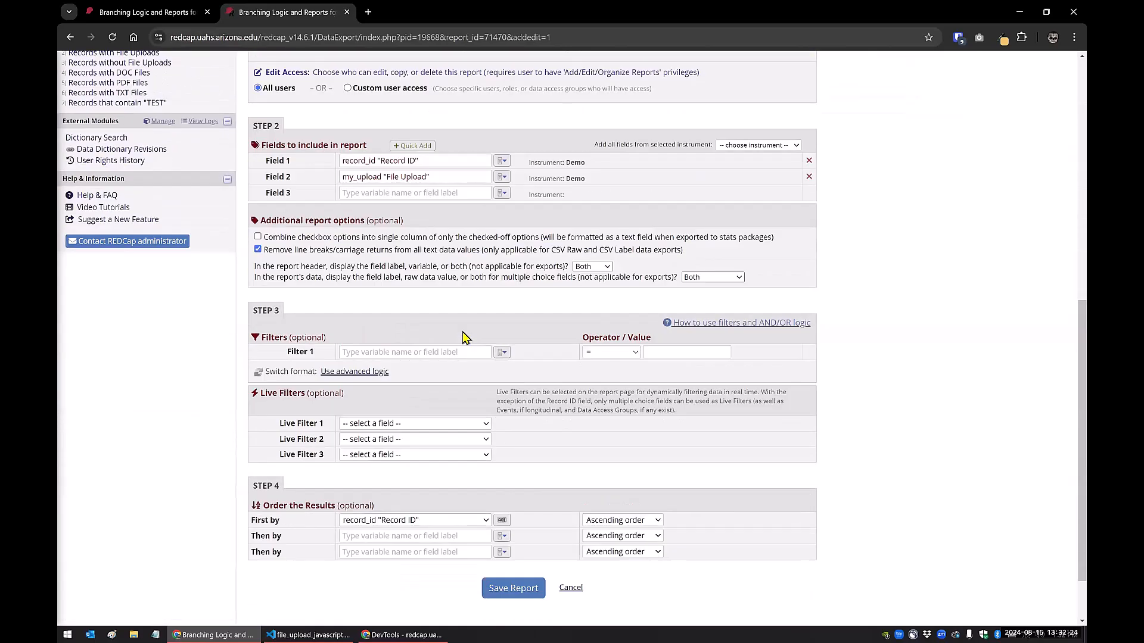
pyautogui.click(501, 283)
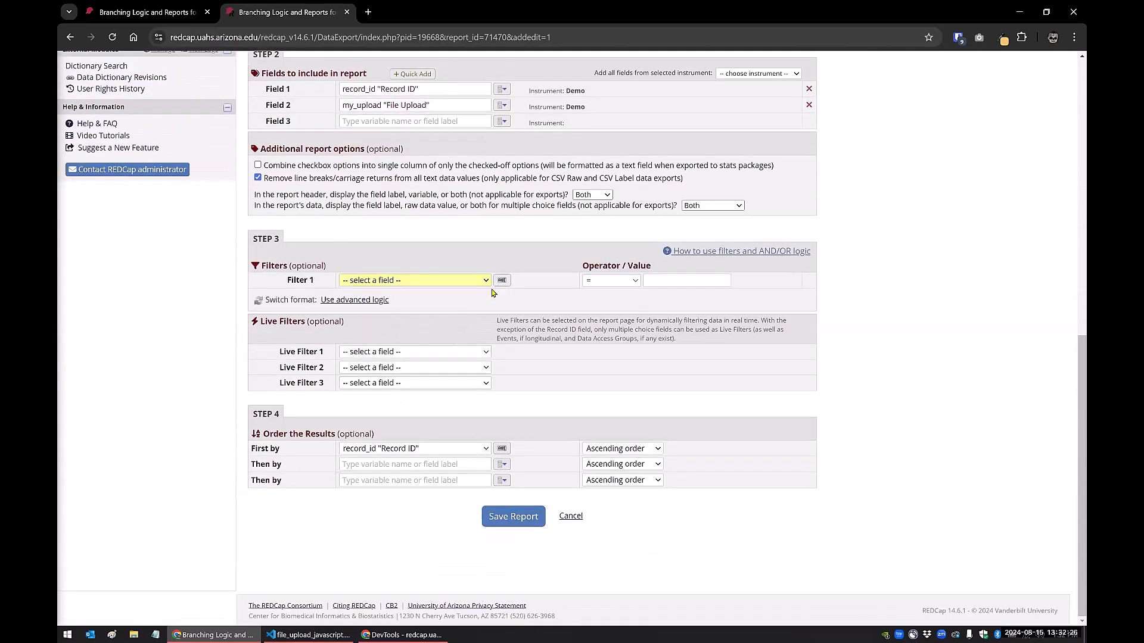
pyautogui.click(487, 283)
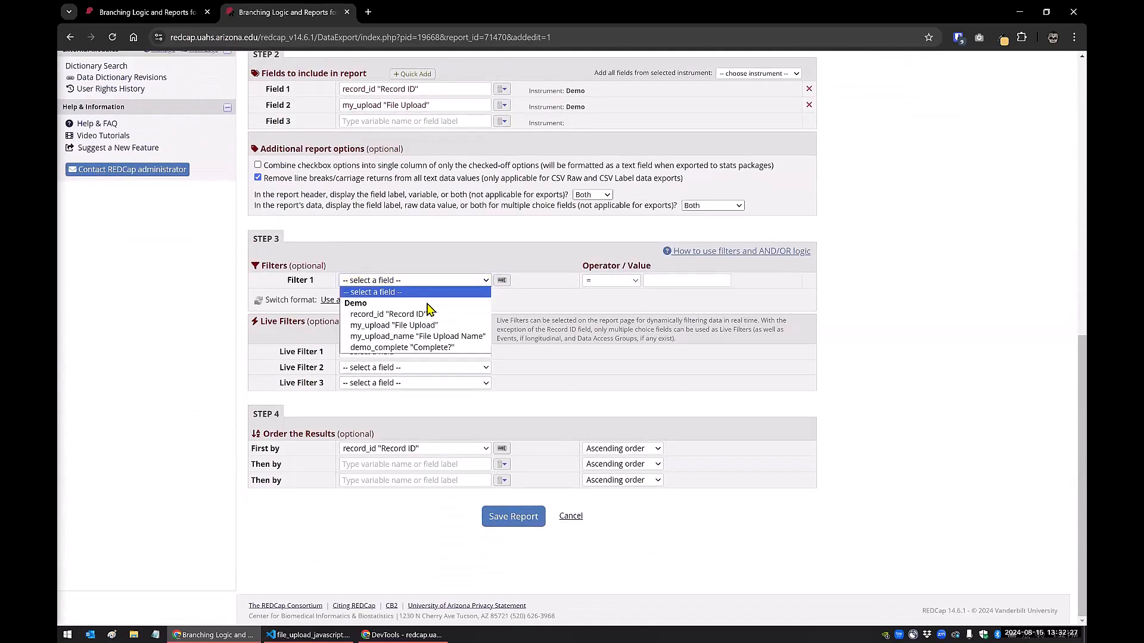
pyautogui.click(392, 326)
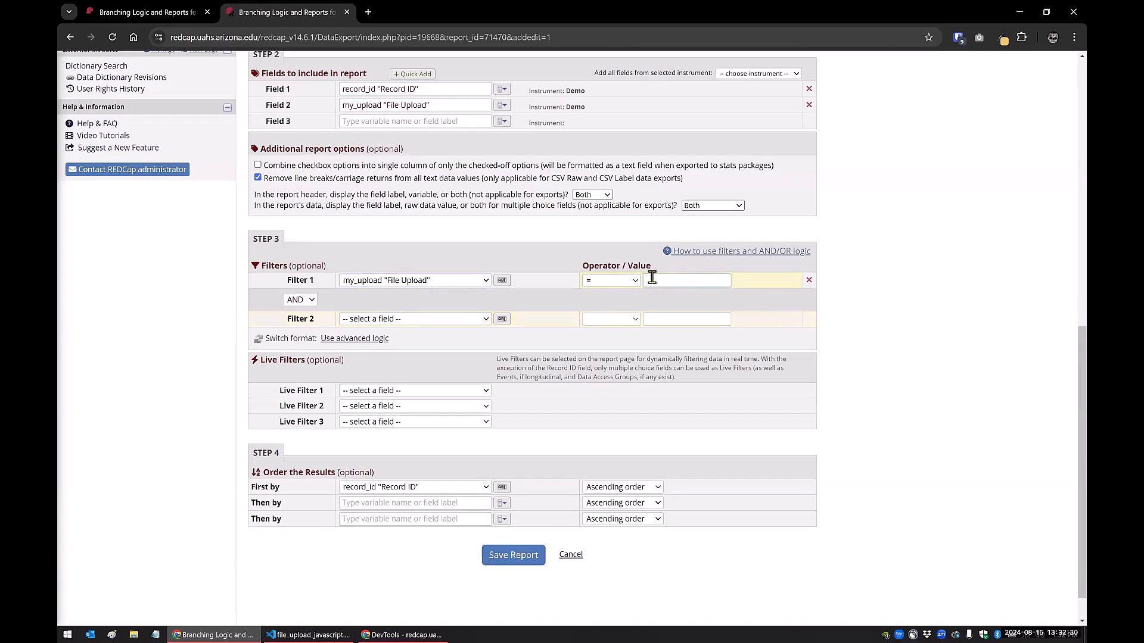
pyautogui.write('EXAMPLE.txt')
pyautogui.click(510, 555)
pyautogui.click(477, 368)
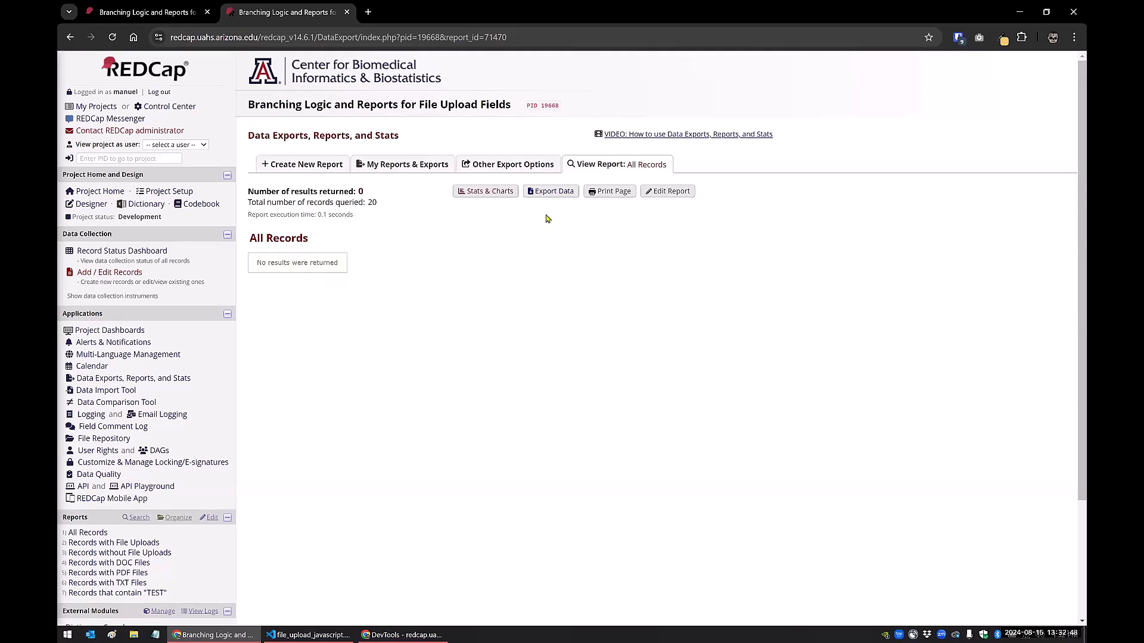
# - Remove the my_upload filter from the All Records report, save it and return to the reports list
pyautogui.click(670, 195)
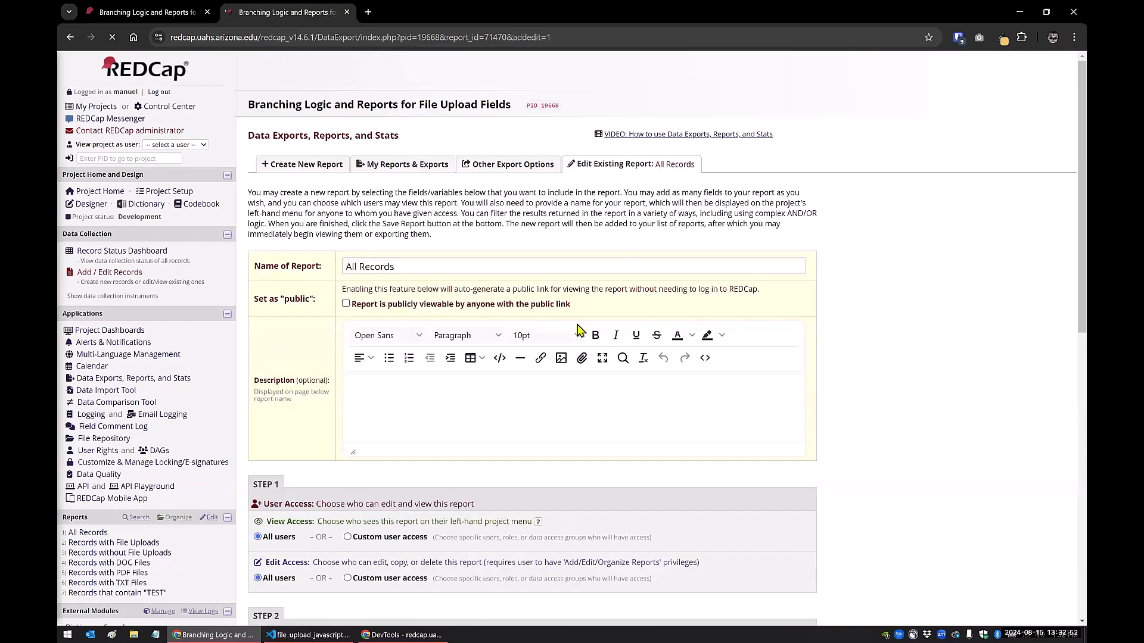
pyautogui.scroll(-8, 581, 330)
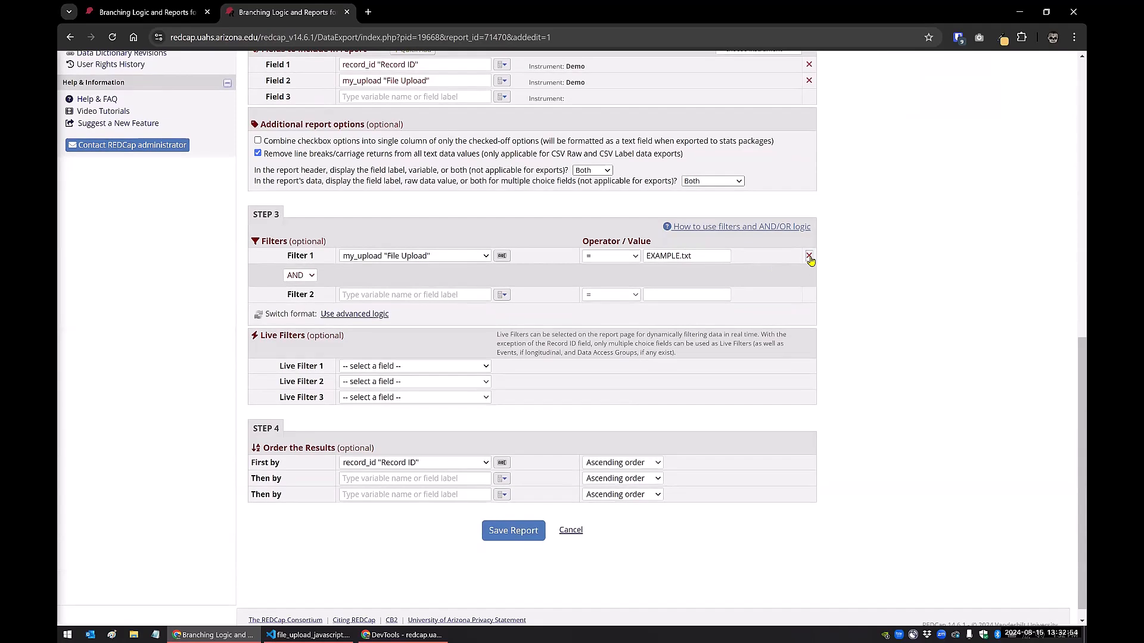
pyautogui.click(808, 257)
pyautogui.click(513, 519)
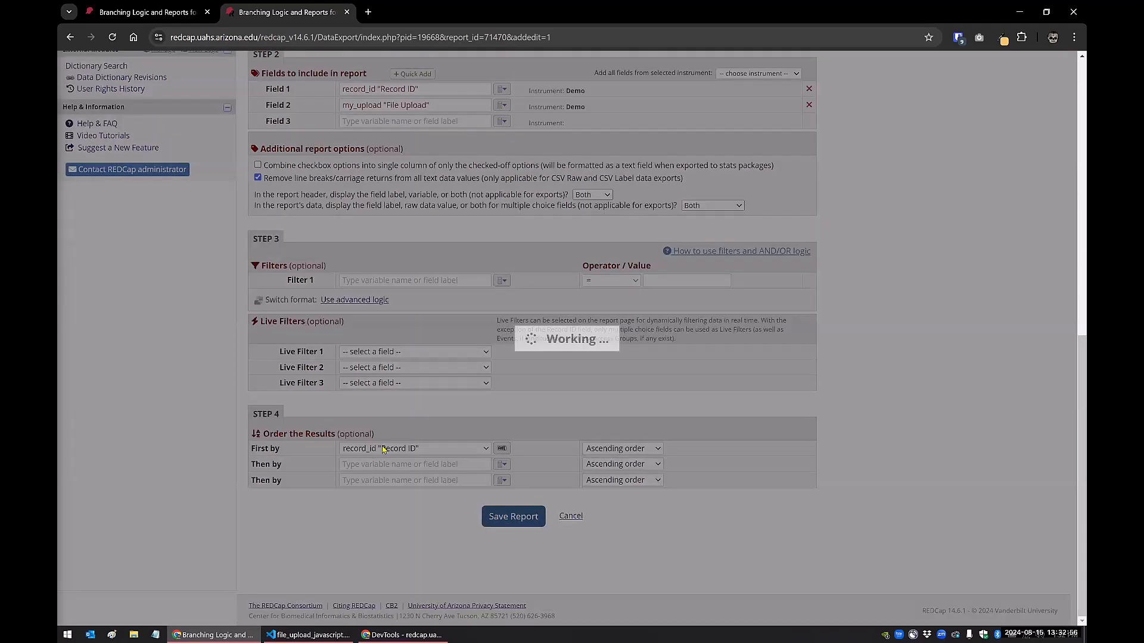
pyautogui.click(523, 368)
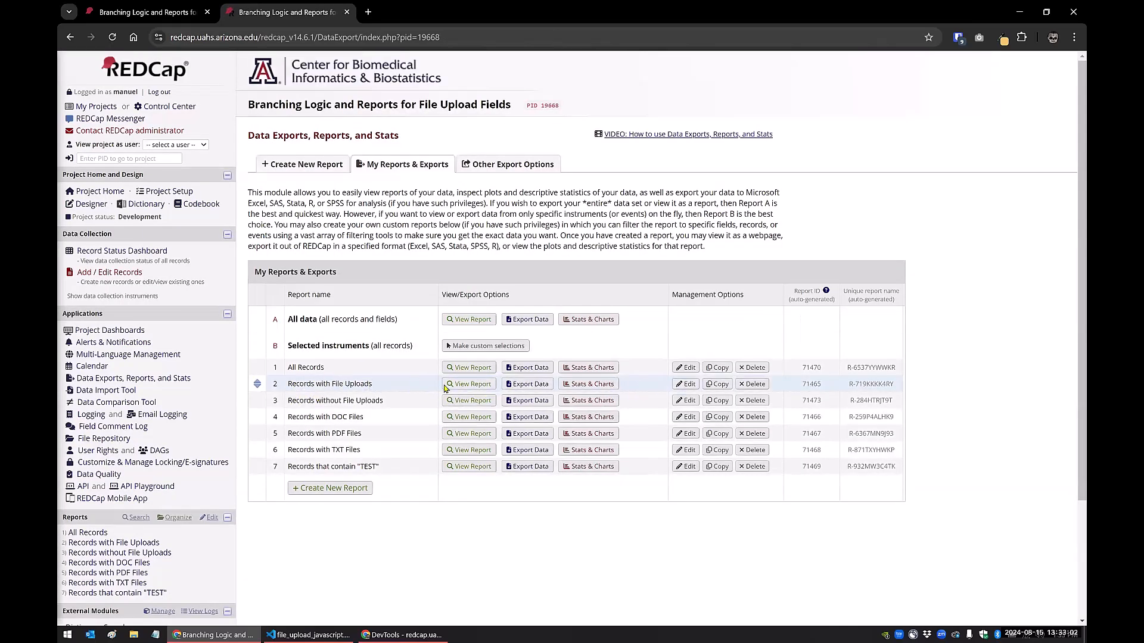
# - View the Records with File Uploads report and examine its my_upload filter, saving the report without changes
pyautogui.click(467, 386)
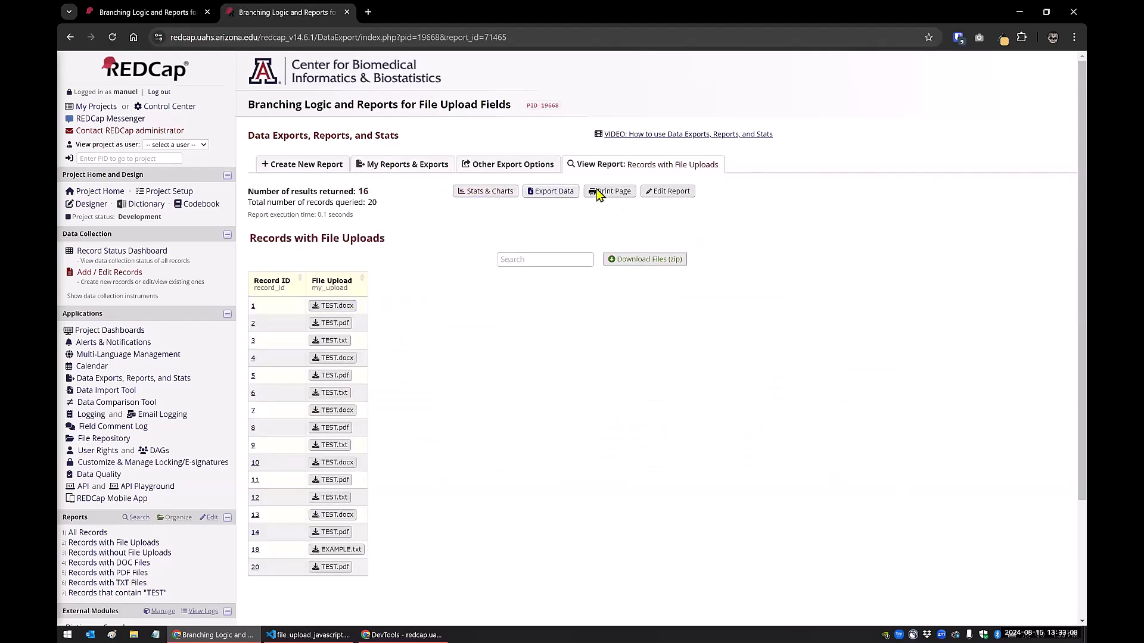
pyautogui.click(659, 191)
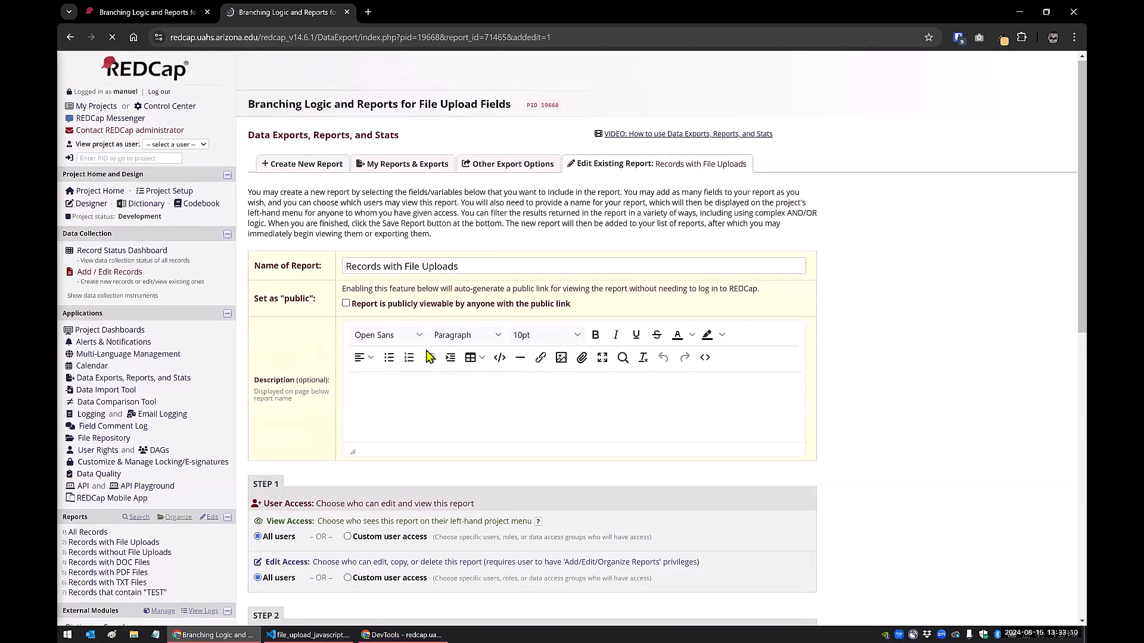
pyautogui.scroll(-8, 387, 334)
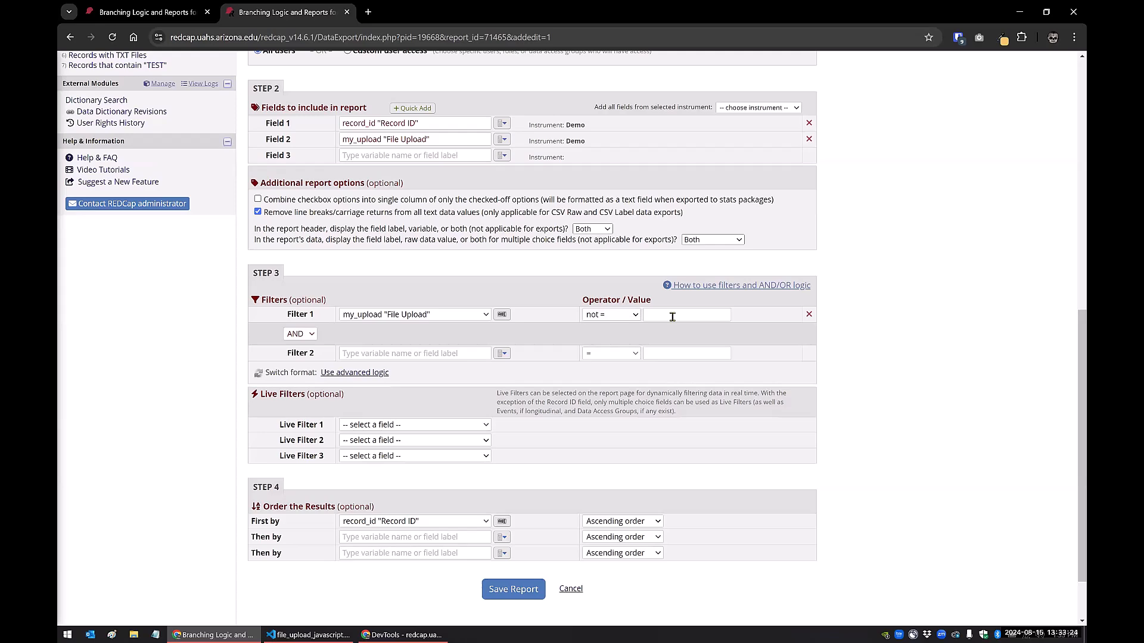
pyautogui.click(514, 590)
pyautogui.click(464, 363)
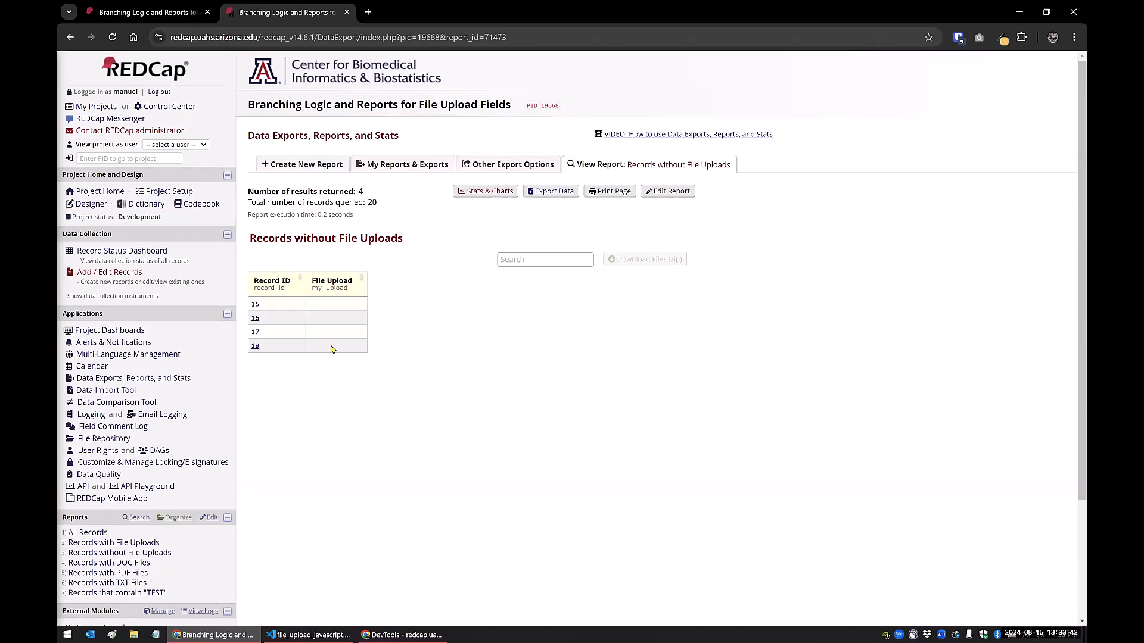
# - Examine the Records without File Uploads report's my_upload filter, save the report without changes and view its results
pyautogui.click(653, 194)
pyautogui.scroll(-3, 572, 438)
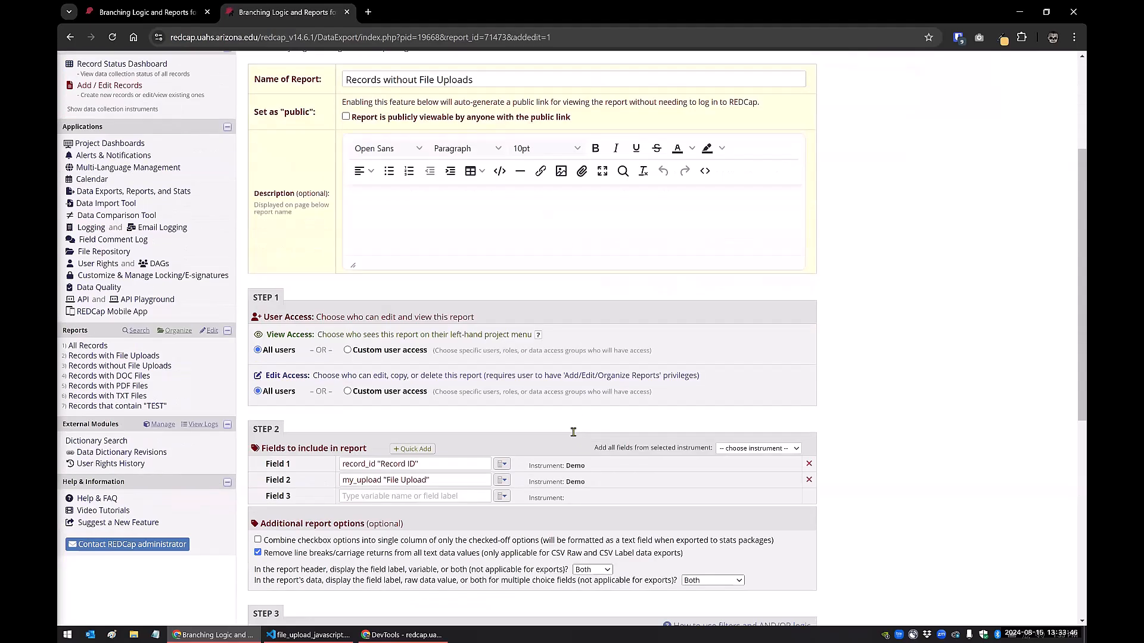
pyautogui.scroll(-4, 573, 432)
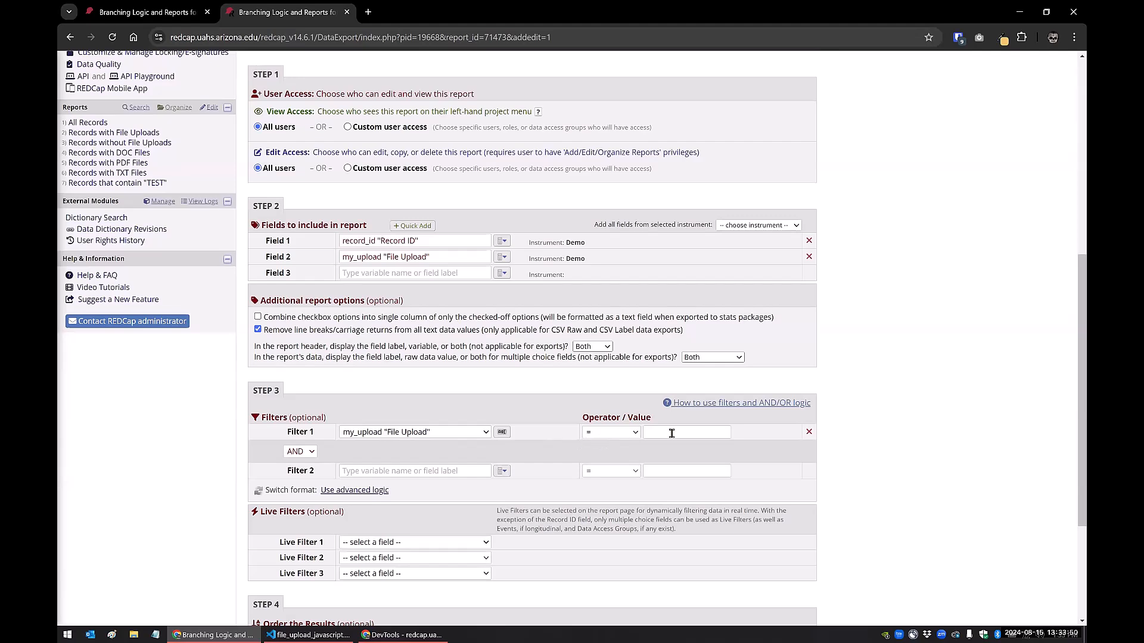
pyautogui.scroll(-3, 671, 434)
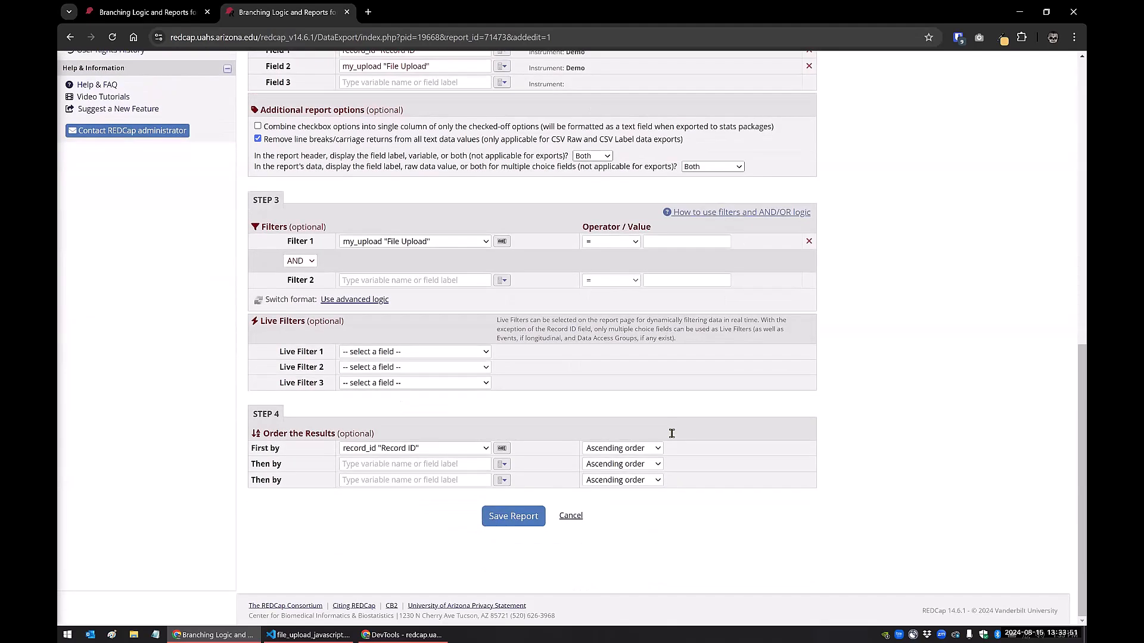
pyautogui.click(505, 520)
pyautogui.click(467, 368)
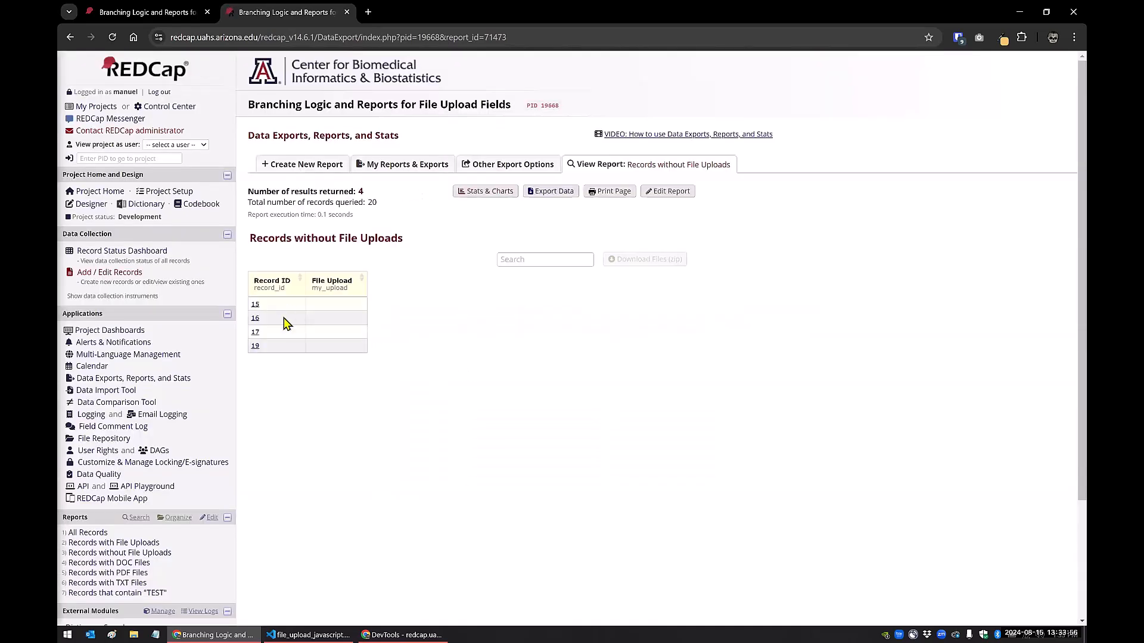
pyautogui.scroll(-2, 277, 363)
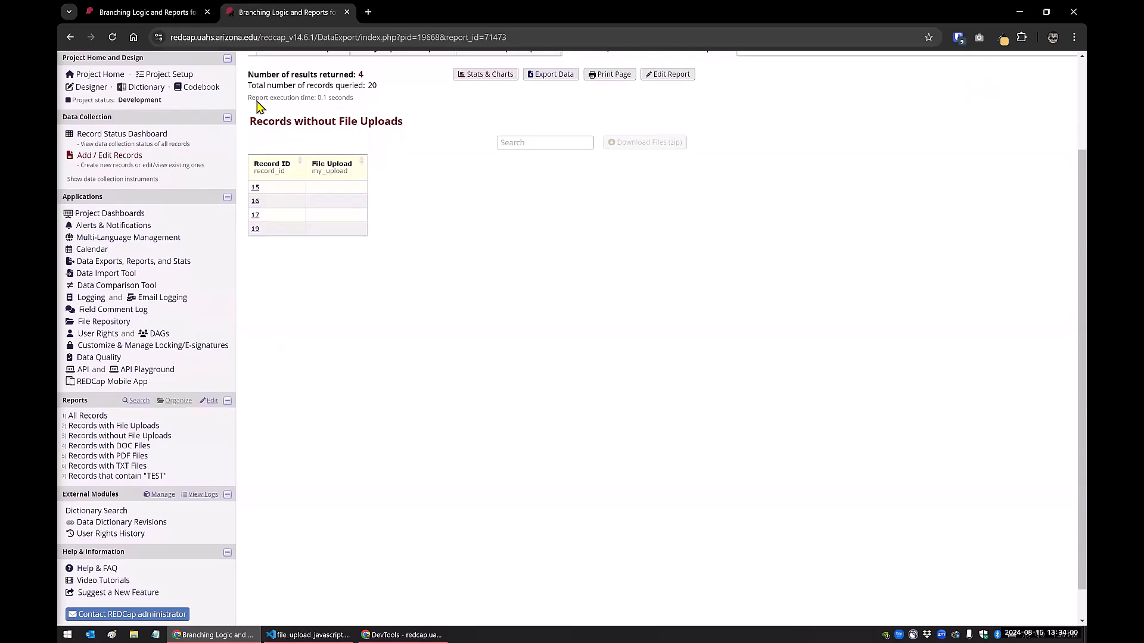
# - Switch to the browser tab showing the external modules and open the project's Record Status Dashboard there
pyautogui.click(164, 11)
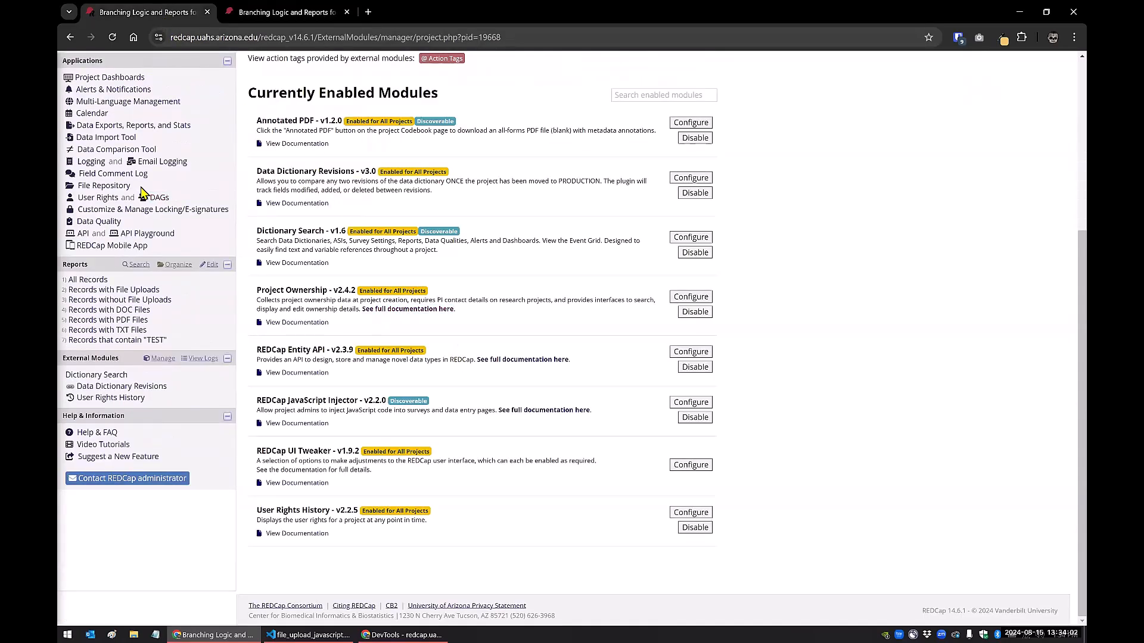
pyautogui.scroll(3, 146, 193)
pyautogui.click(118, 174)
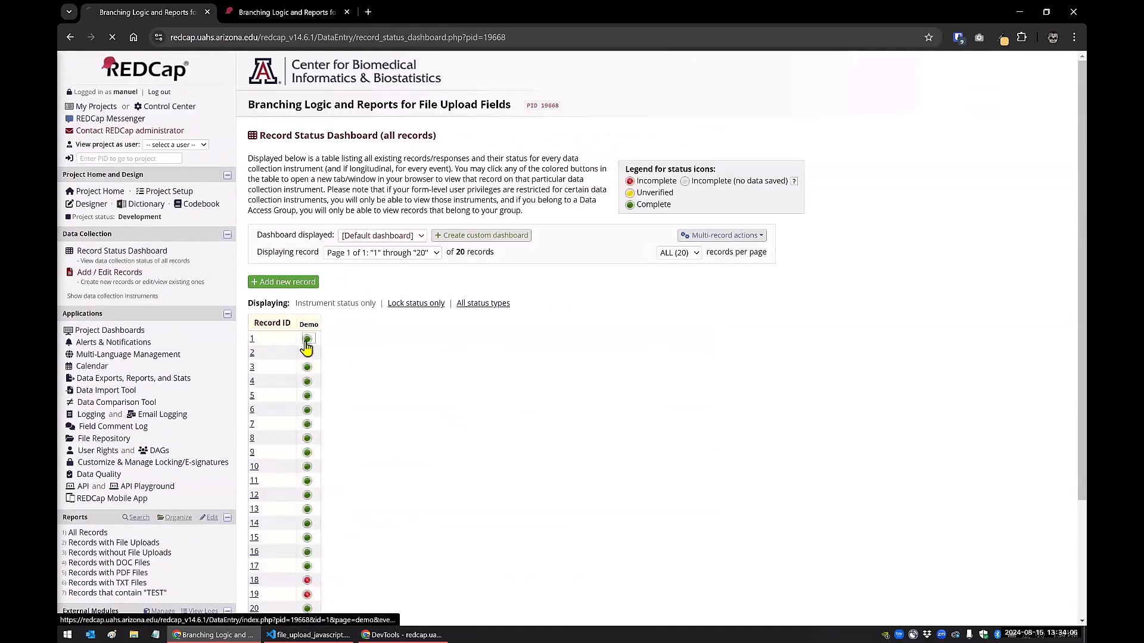
# - Open record 1's Demo form from the dashboard and examine the file name stored in its File Upload Name field
pyautogui.click(307, 339)
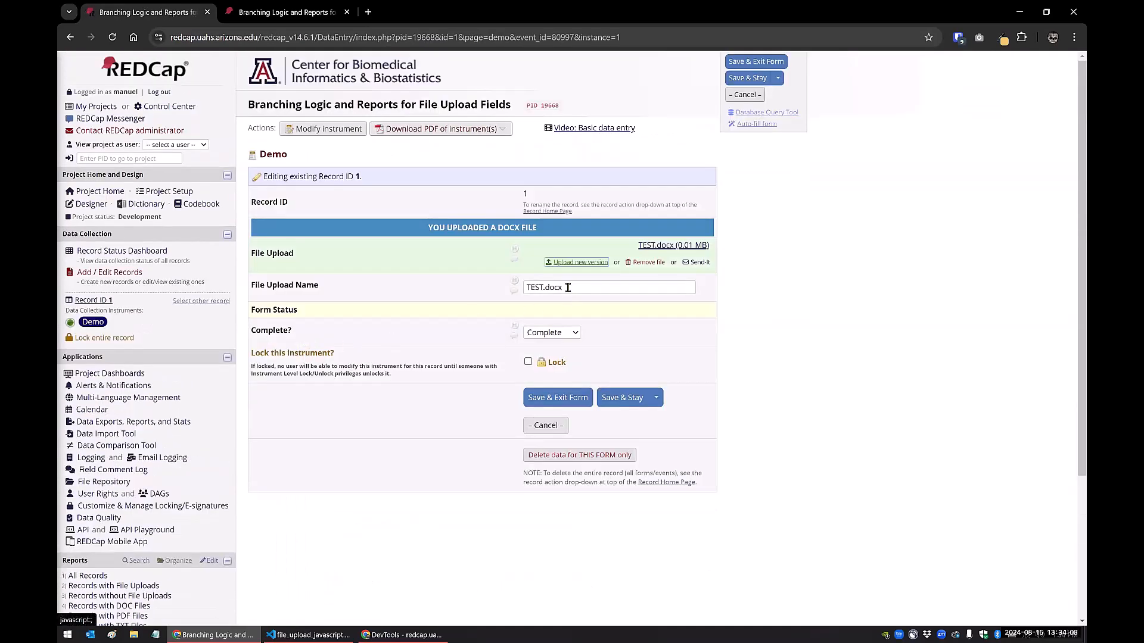
pyautogui.moveTo(578, 289); pyautogui.dragTo(527, 286)
pyautogui.click(429, 291)
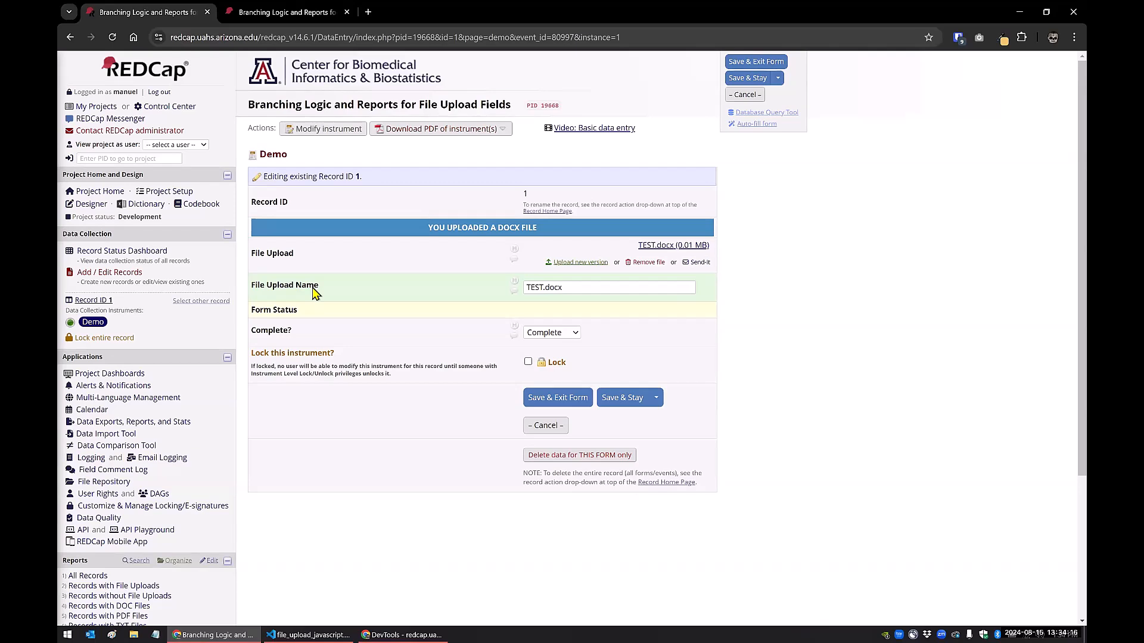
# - Switch to the browser tab with the reports, open Records with DOC Files and examine its my_upload_name filter in the report editor
pyautogui.click(286, 18)
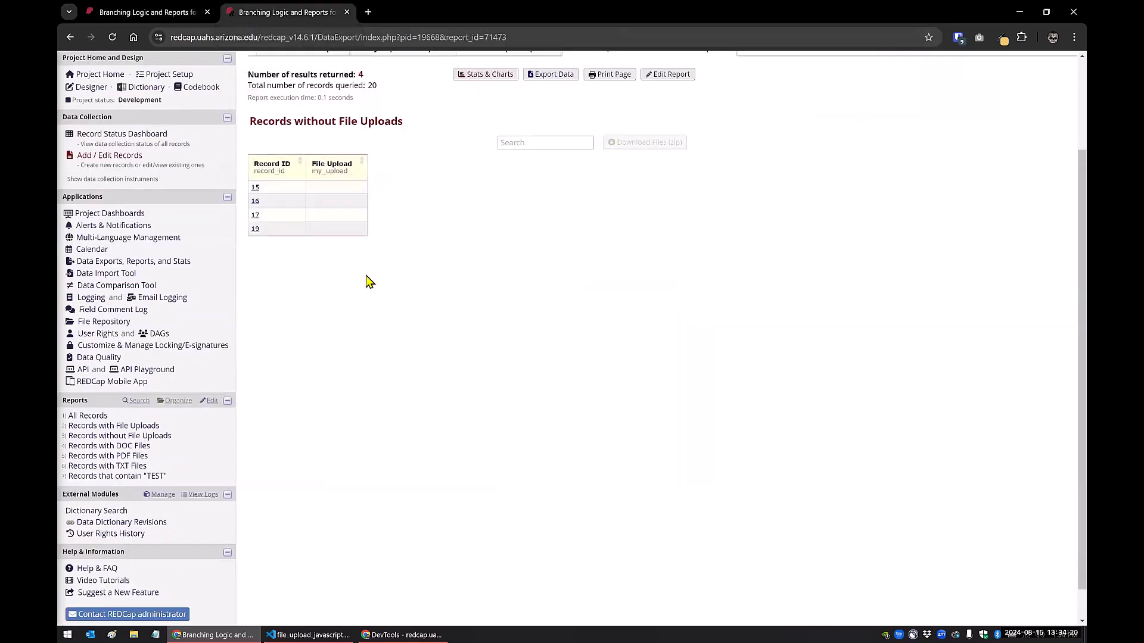
pyautogui.click(121, 448)
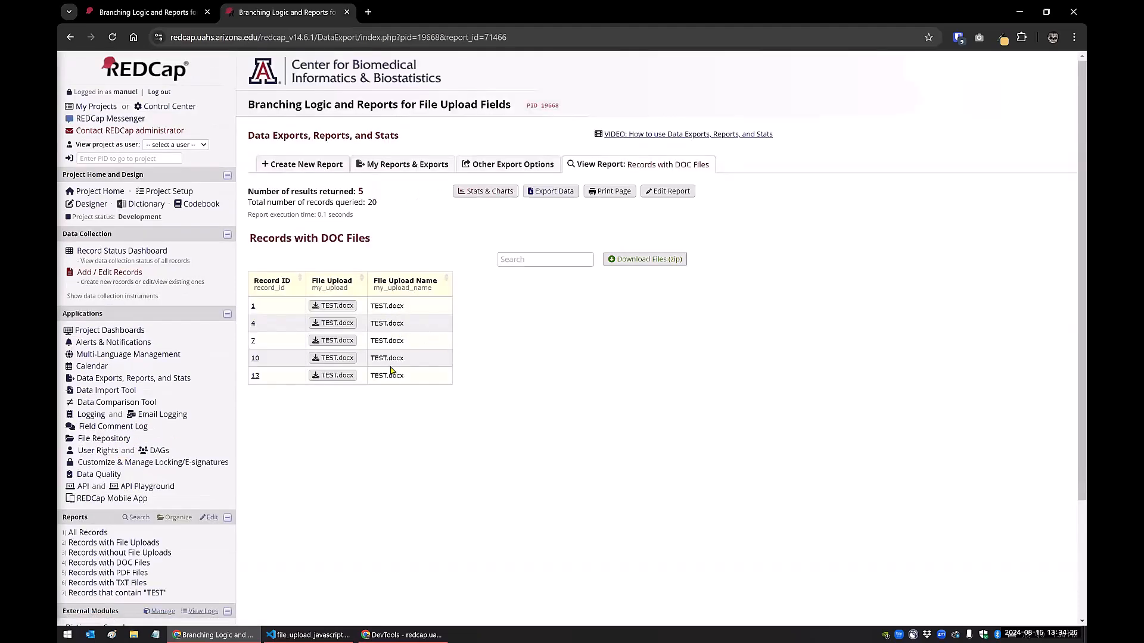
pyautogui.click(656, 195)
pyautogui.scroll(-10, 493, 320)
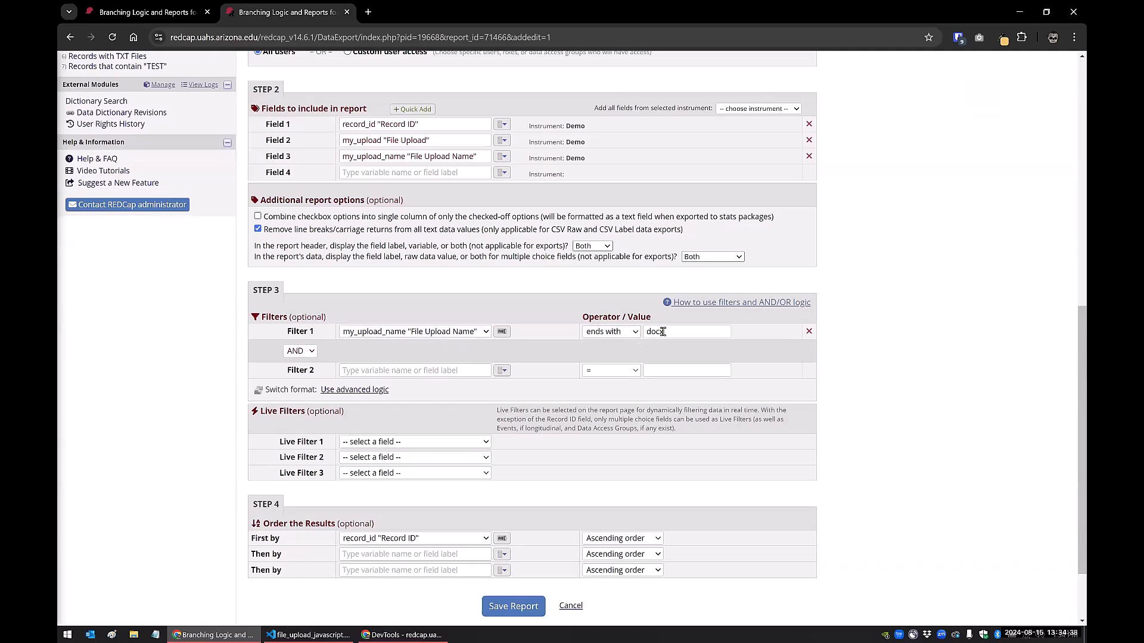
# - View the results of the Records with PDF Files report and the Records with TXT Files report
pyautogui.scroll(4, 359, 457)
pyautogui.click(120, 280)
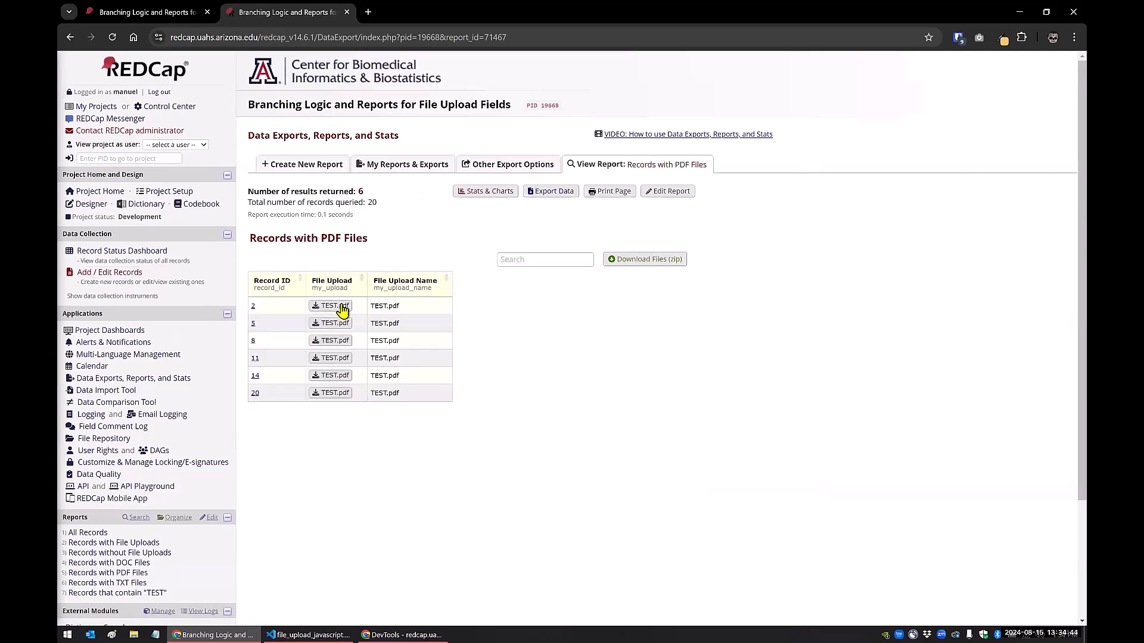
pyautogui.scroll(-3, 146, 334)
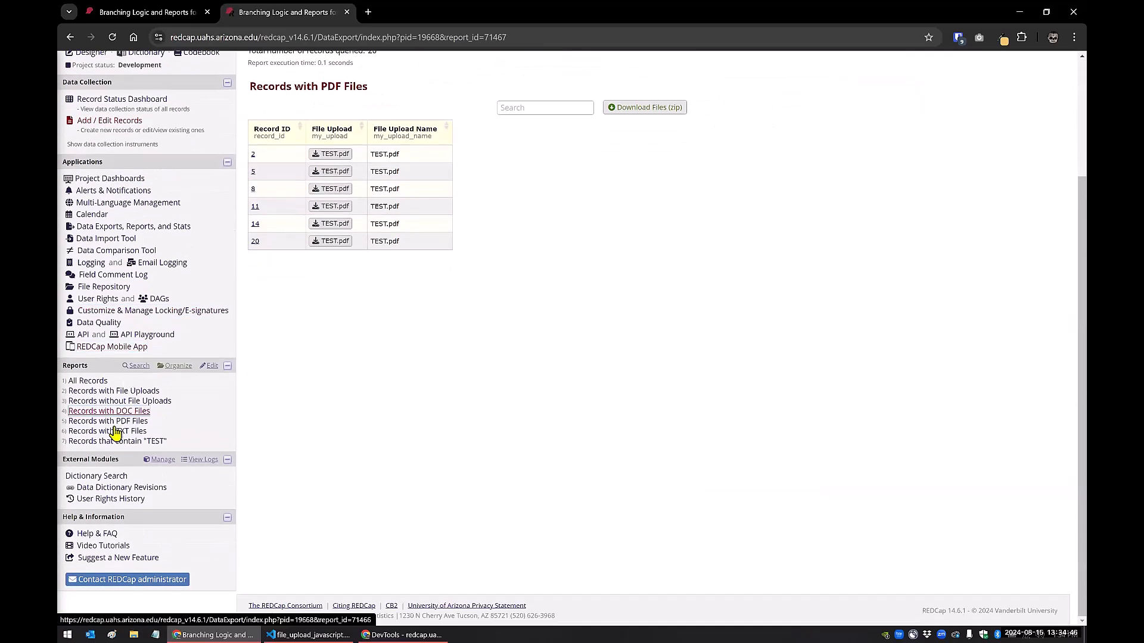
pyautogui.click(115, 432)
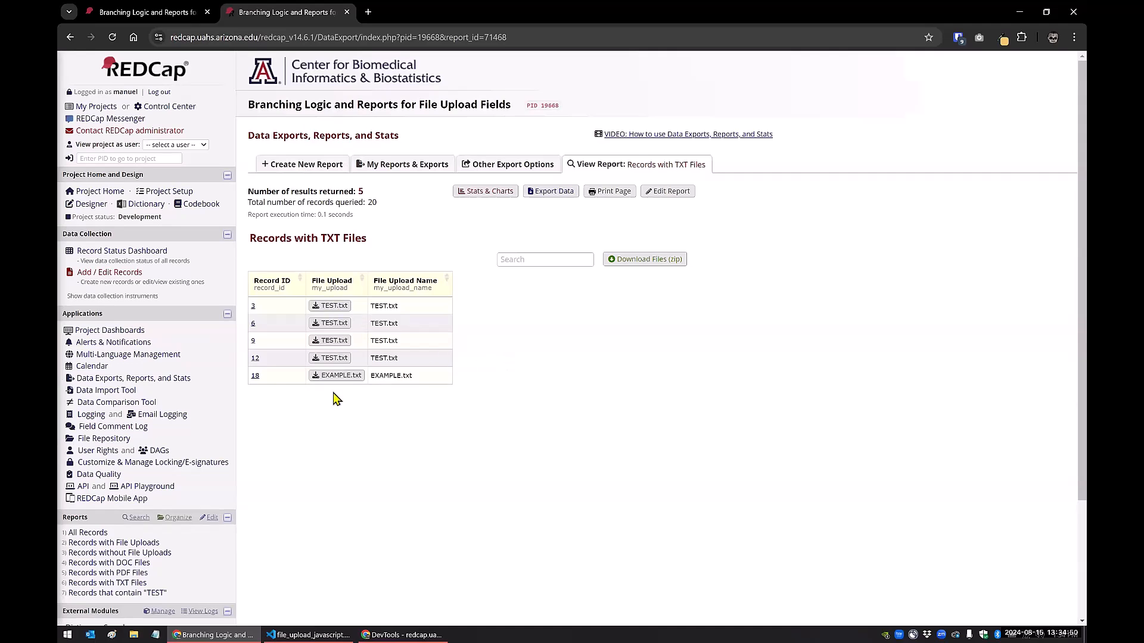
# - Open the Records that contain "TEST" report, examine its my_upload_name filter, save it without changes and view its results
pyautogui.scroll(-1, 335, 399)
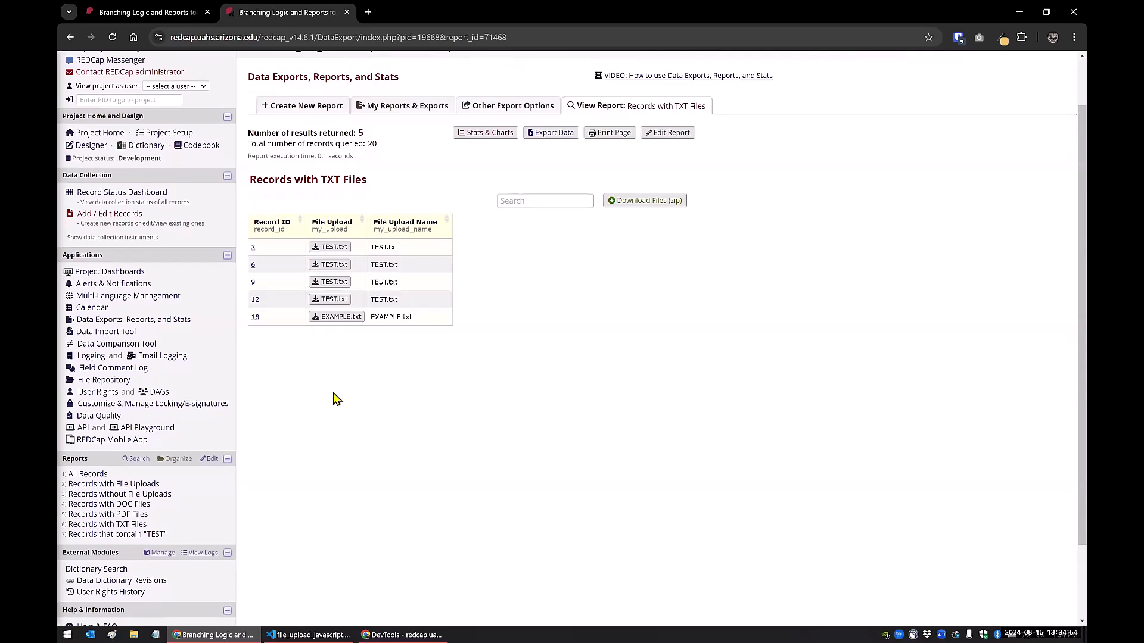
pyautogui.click(103, 535)
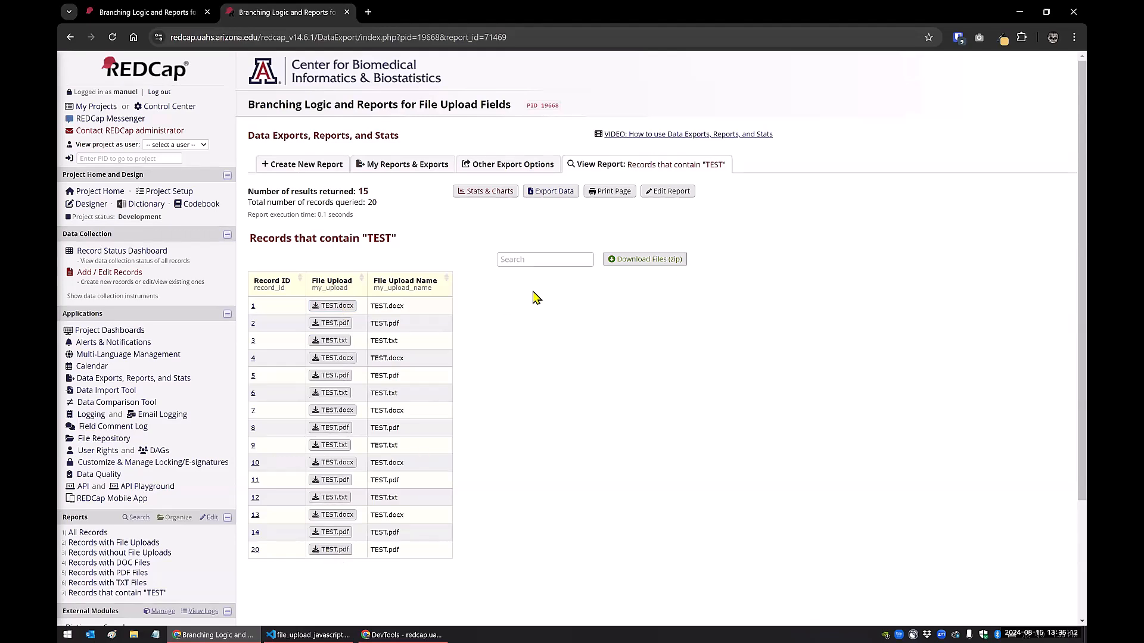
pyautogui.click(671, 192)
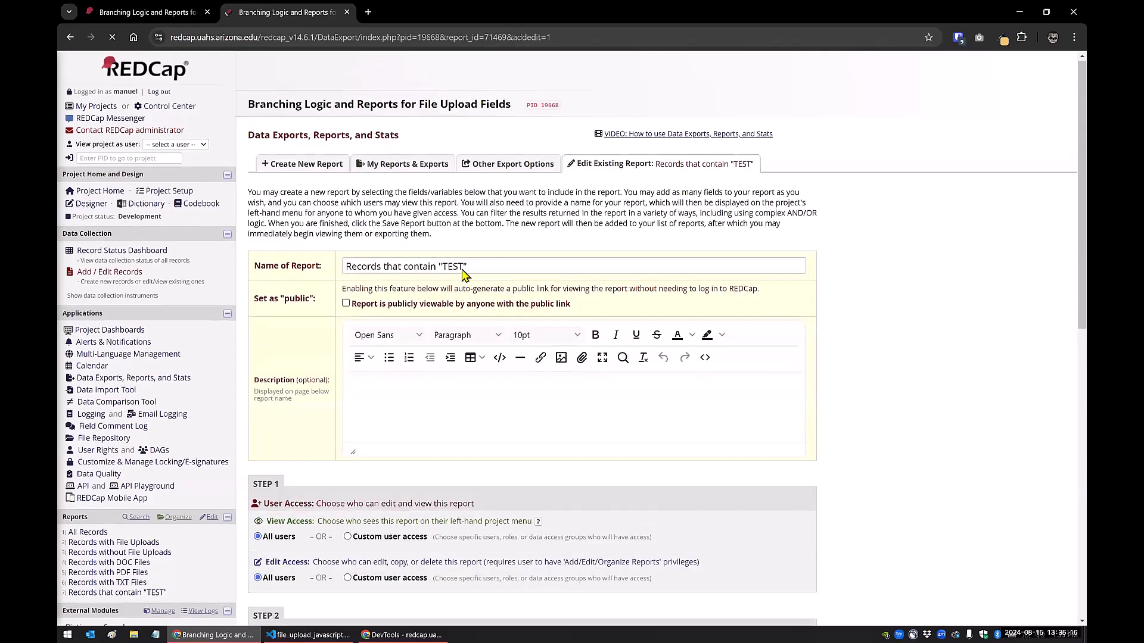
pyautogui.scroll(-10, 471, 278)
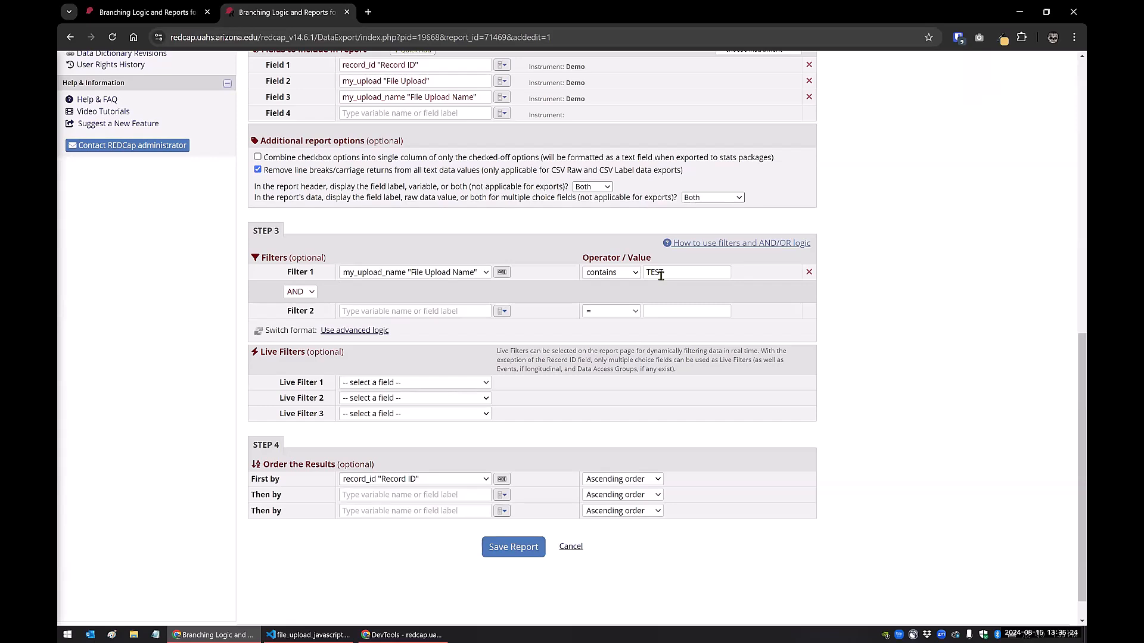
pyautogui.click(571, 548)
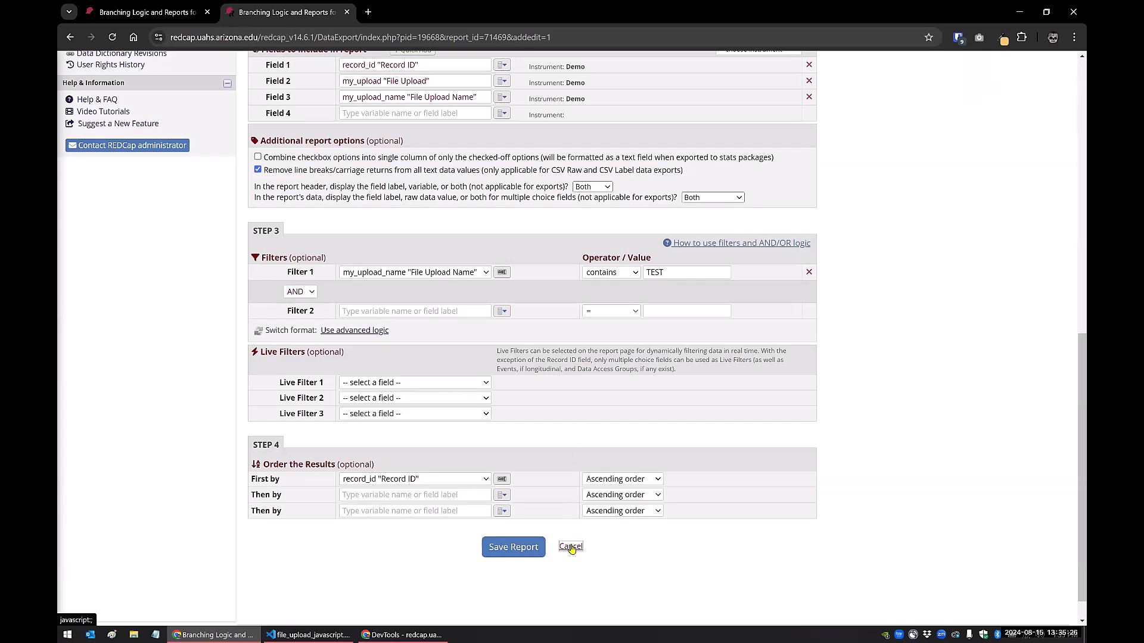
pyautogui.click(517, 547)
pyautogui.click(462, 364)
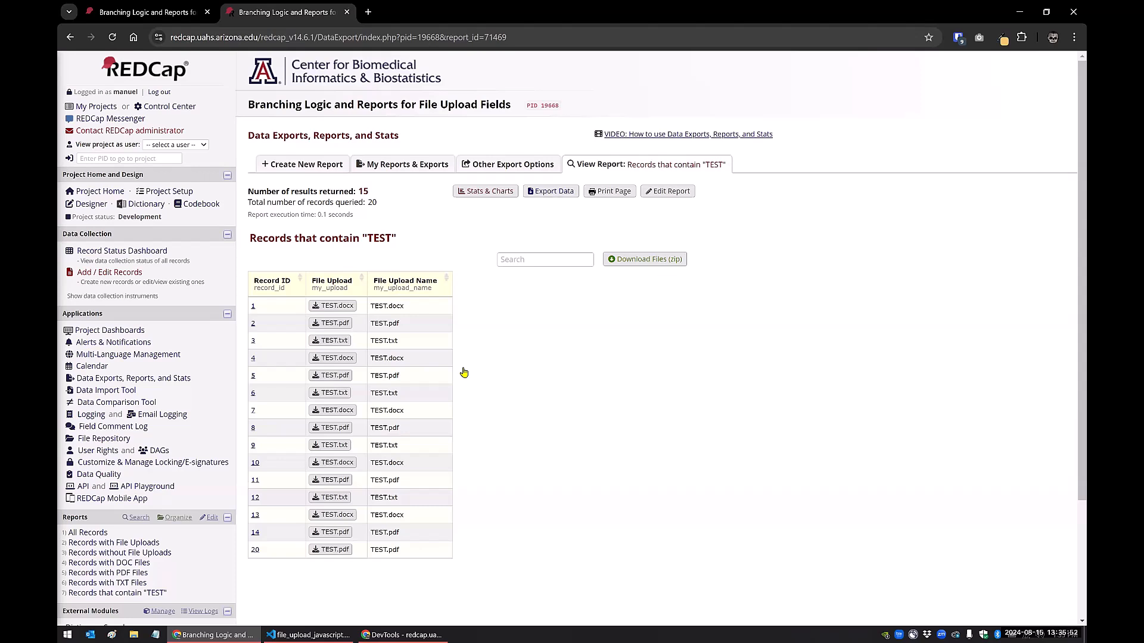
# - Search the report's results for "pdf" and clear the search text
pyautogui.click(515, 260)
pyautogui.write('pdf')
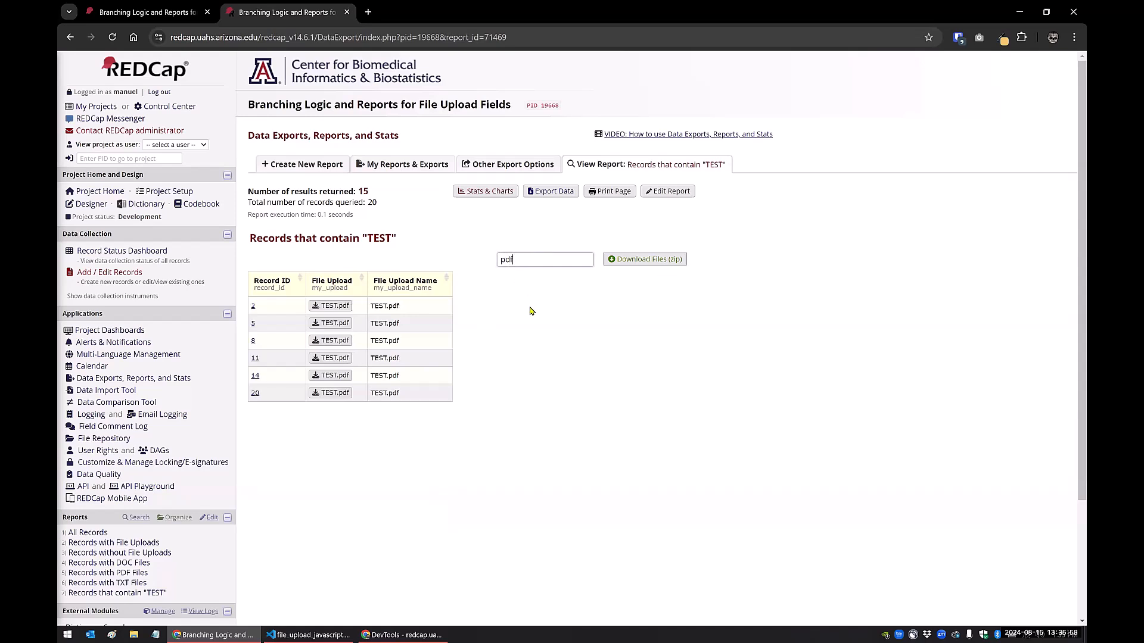
pyautogui.press('BackSpace')
pyautogui.press('BackSpace')
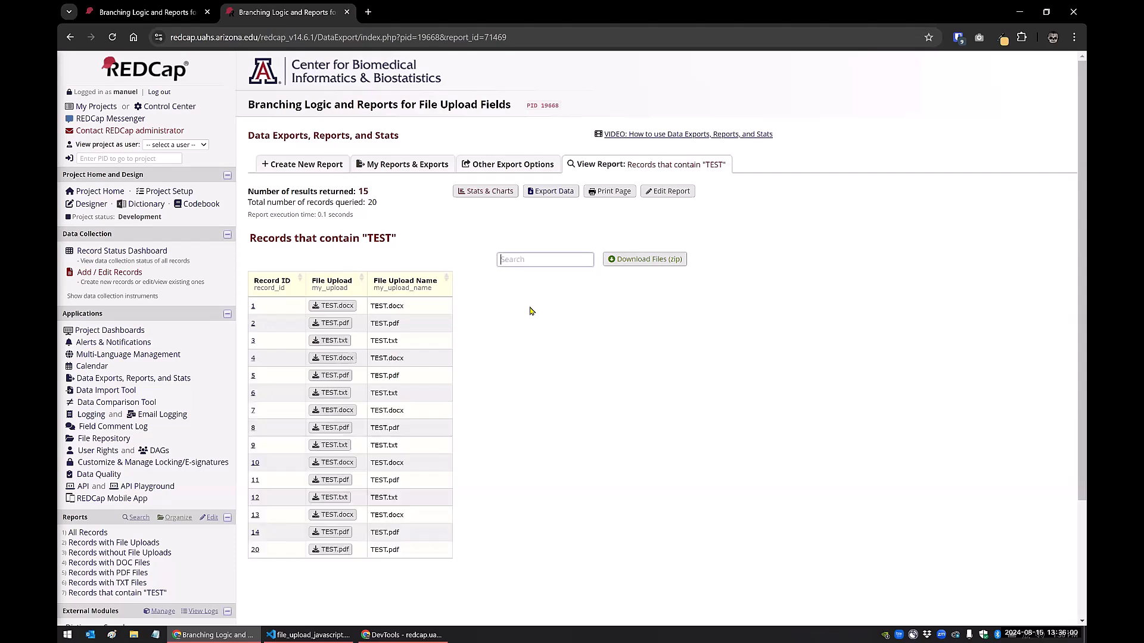